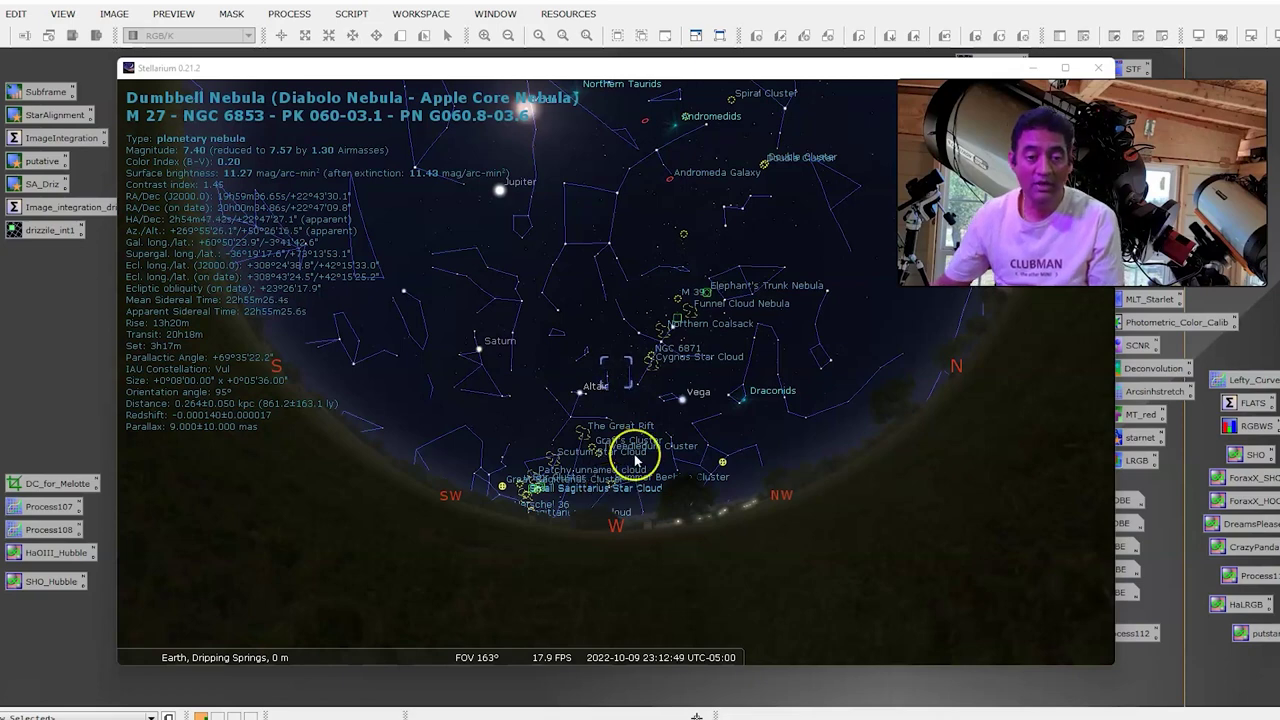
Zoom Stellarium in on M27 to about a 0.2° field of view, then open the Seagate drive's contents.
{"action": "scroll", "coordinate": [634, 454], "scroll_direction": "up", "scroll_amount": 5}
{"action": "scroll", "coordinate": [634, 455], "scroll_direction": "up", "scroll_amount": 10}
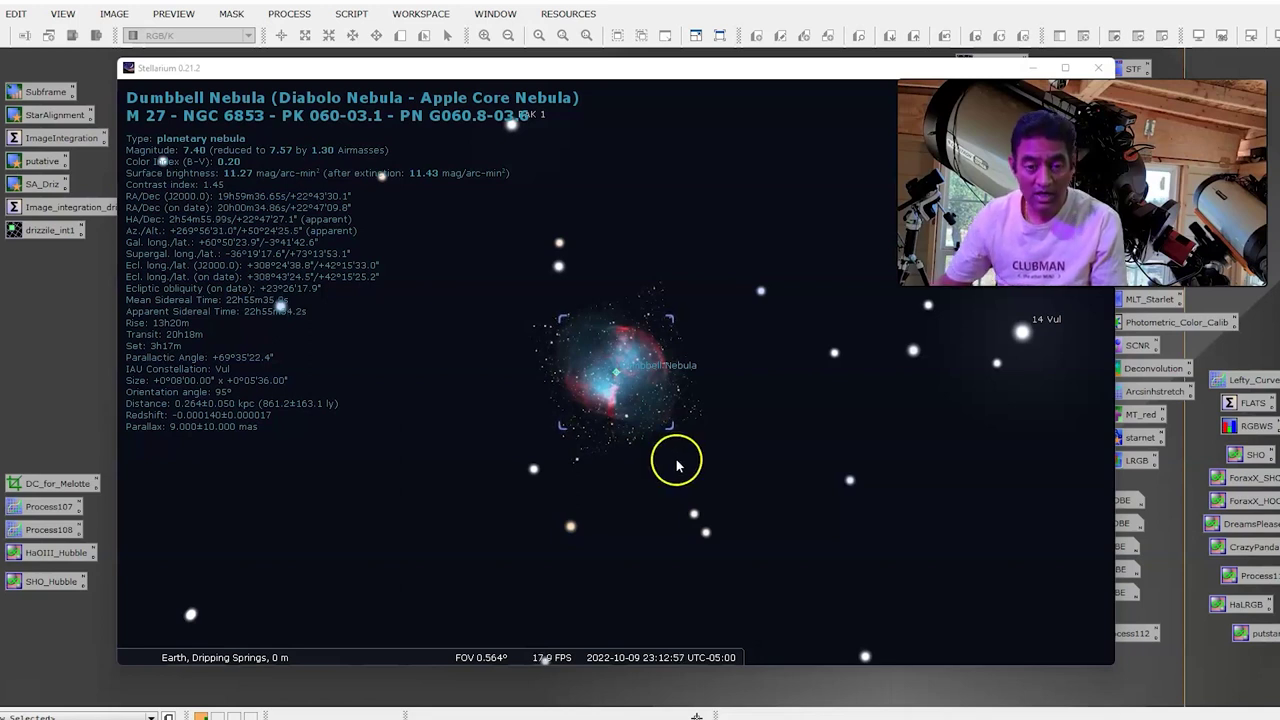
{"action": "scroll", "coordinate": [671, 457], "scroll_direction": "up", "scroll_amount": 2}
{"action": "scroll", "coordinate": [840, 485], "scroll_direction": "up", "scroll_amount": 2}
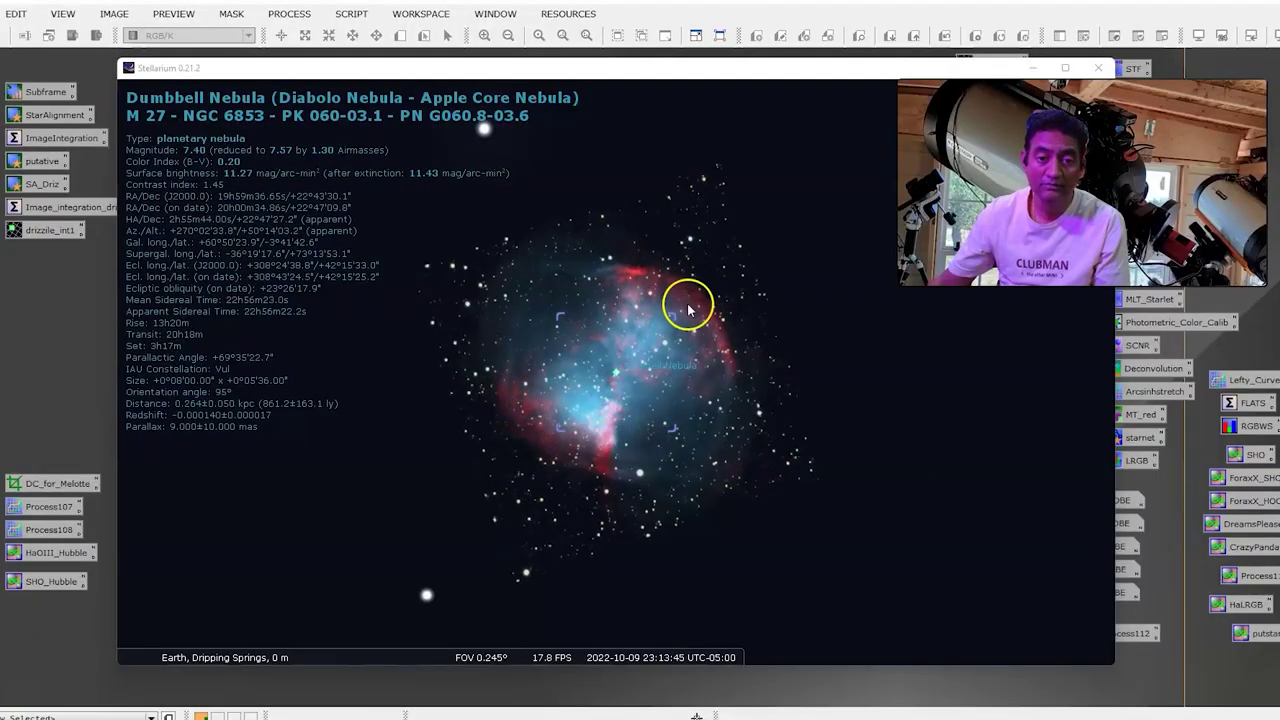
{"action": "scroll", "coordinate": [672, 330], "scroll_direction": "up", "scroll_amount": 1}
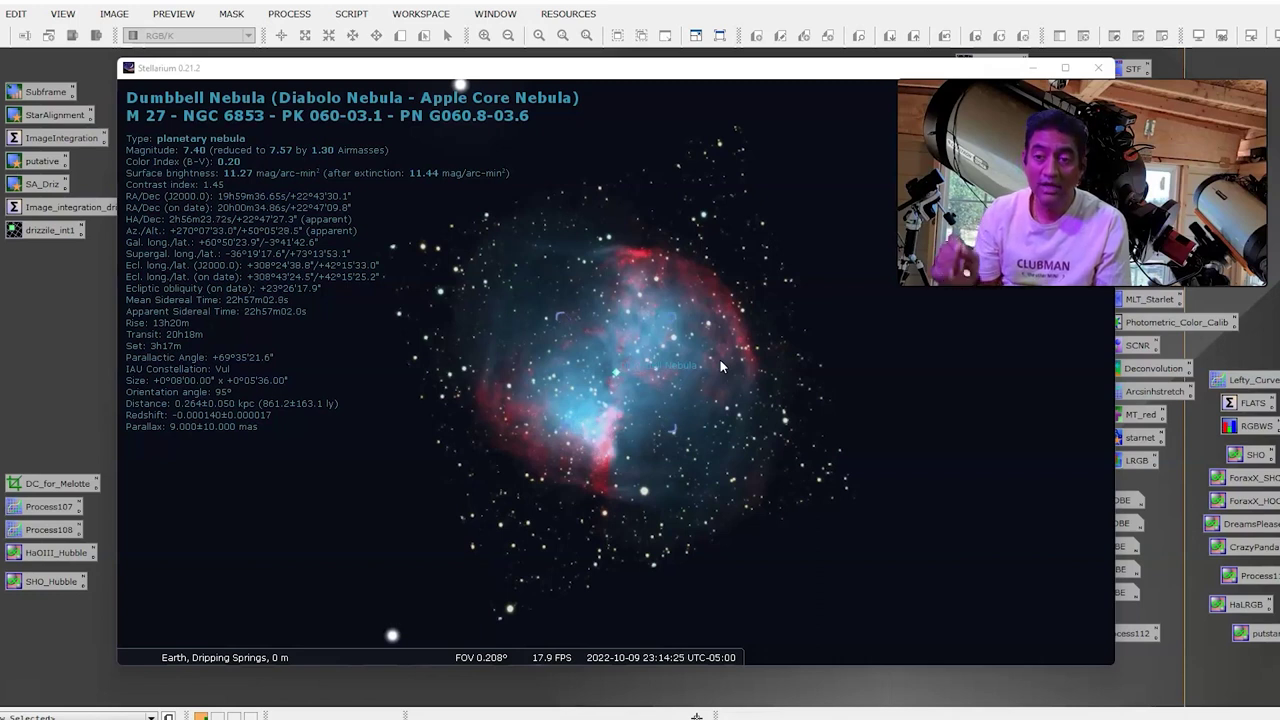
{"action": "left_click", "coordinate": [60, 533]}
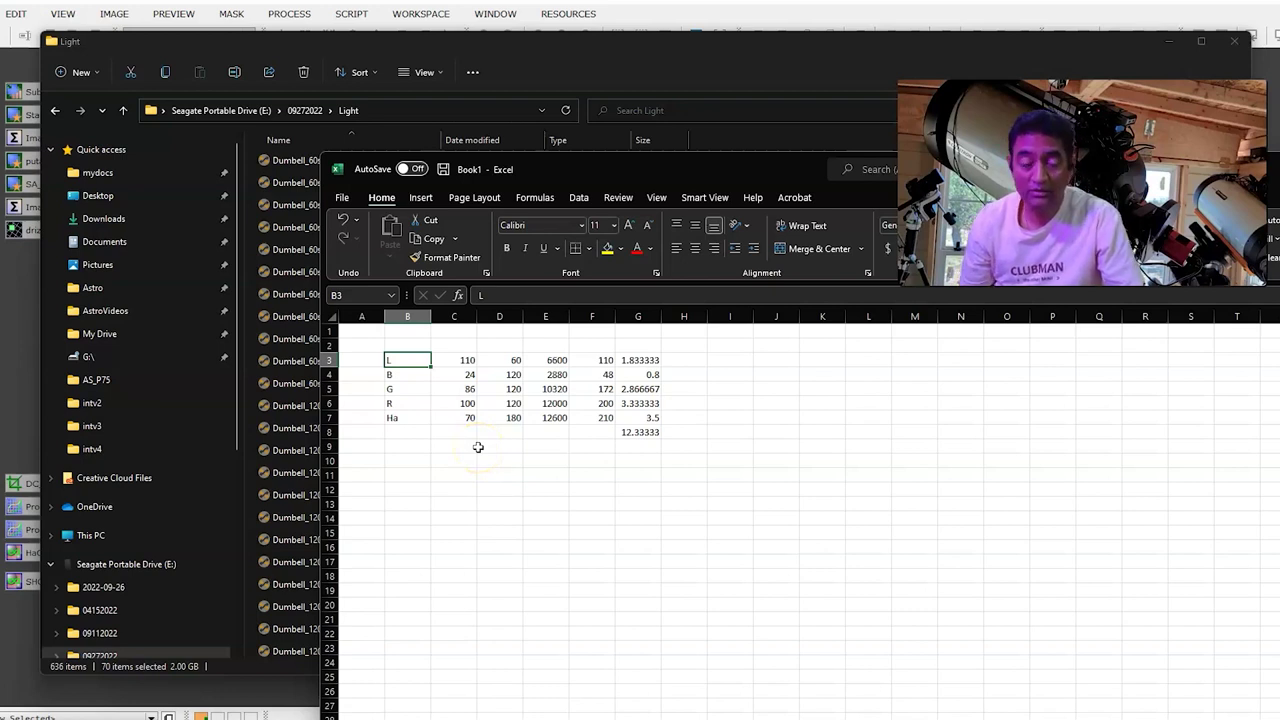
Check the =SUM(G3:G7) total of 12.33333 hours in G8, then open Dumbell_60sec_2x2_L_0027-1.fit.
{"action": "left_click", "coordinate": [630, 430]}
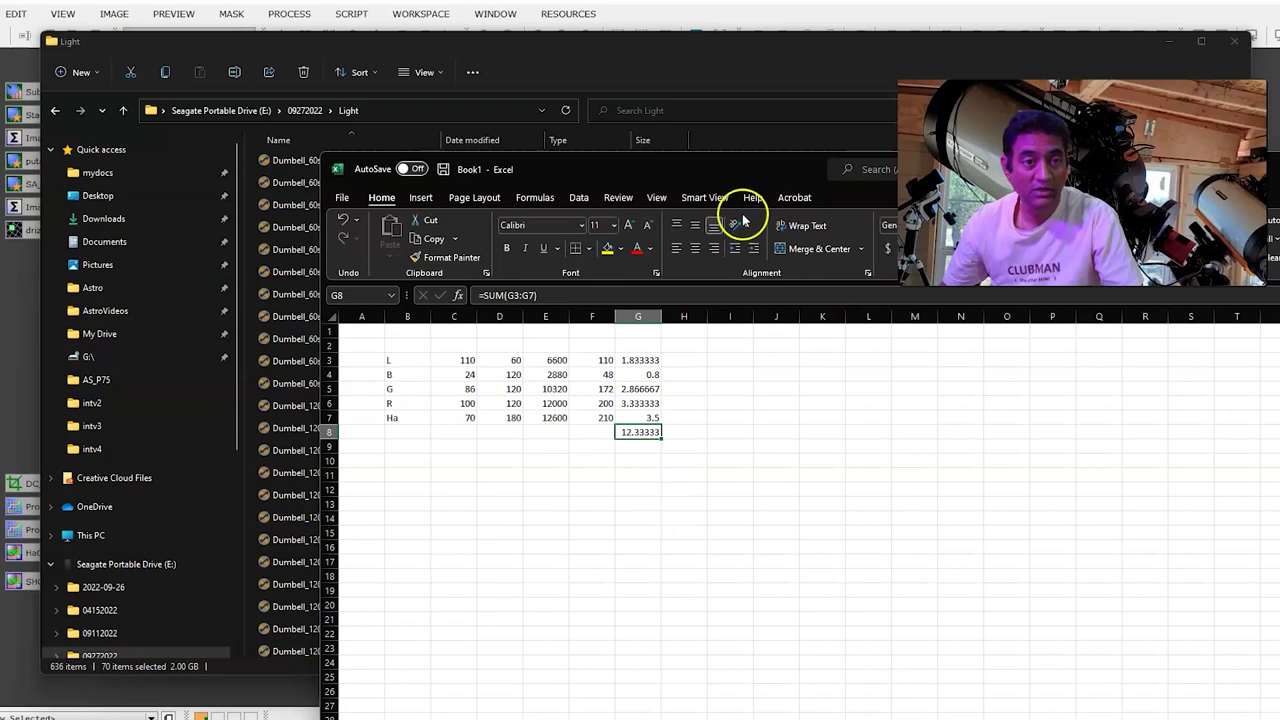
{"action": "left_click", "coordinate": [563, 42]}
{"action": "scroll", "coordinate": [606, 357], "scroll_direction": "up", "scroll_amount": 13}
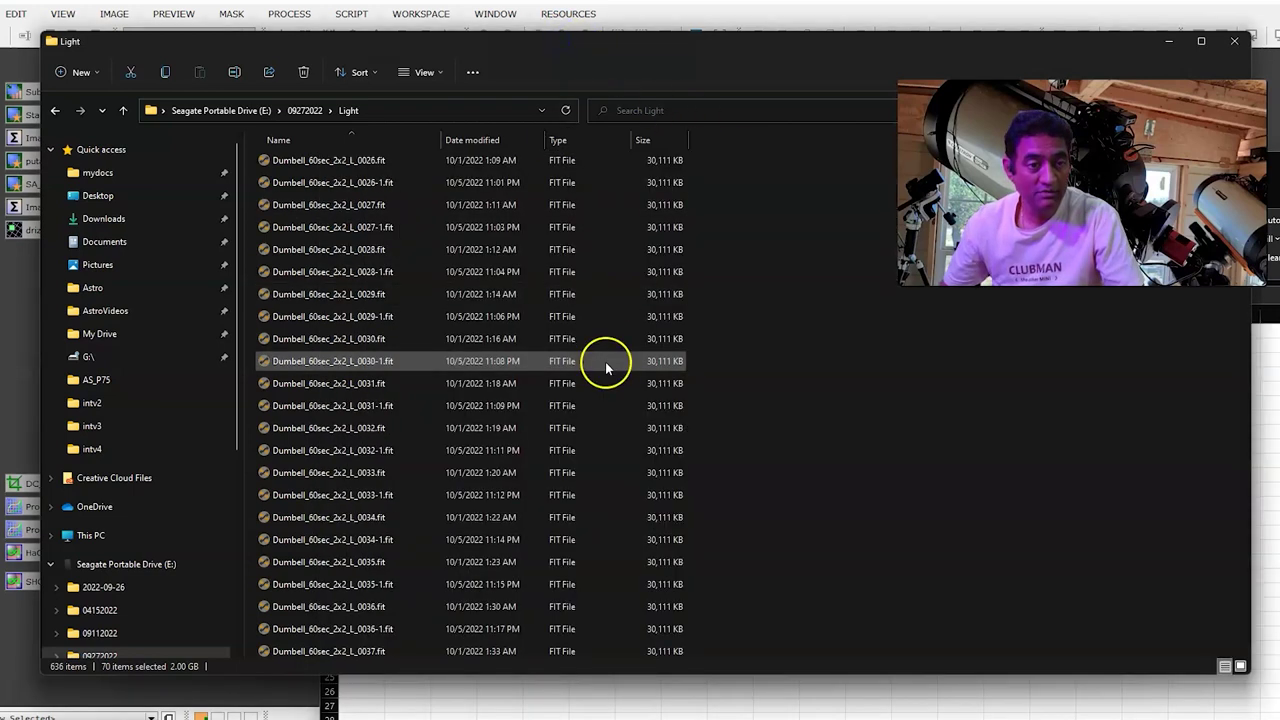
{"action": "double_click", "coordinate": [328, 229]}
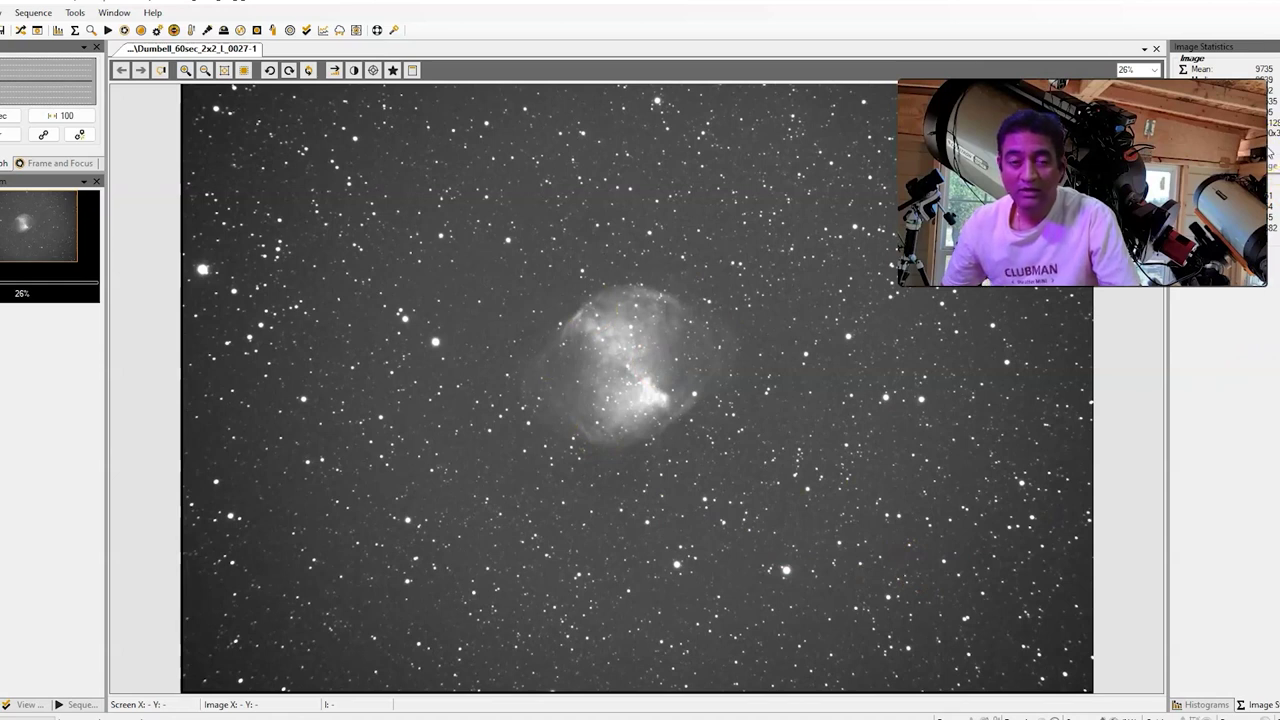
Inspect pixel values on the luminance frame Dumbell_60sec_2x2_L_0027-1.
{"action": "left_click", "coordinate": [902, 310]}
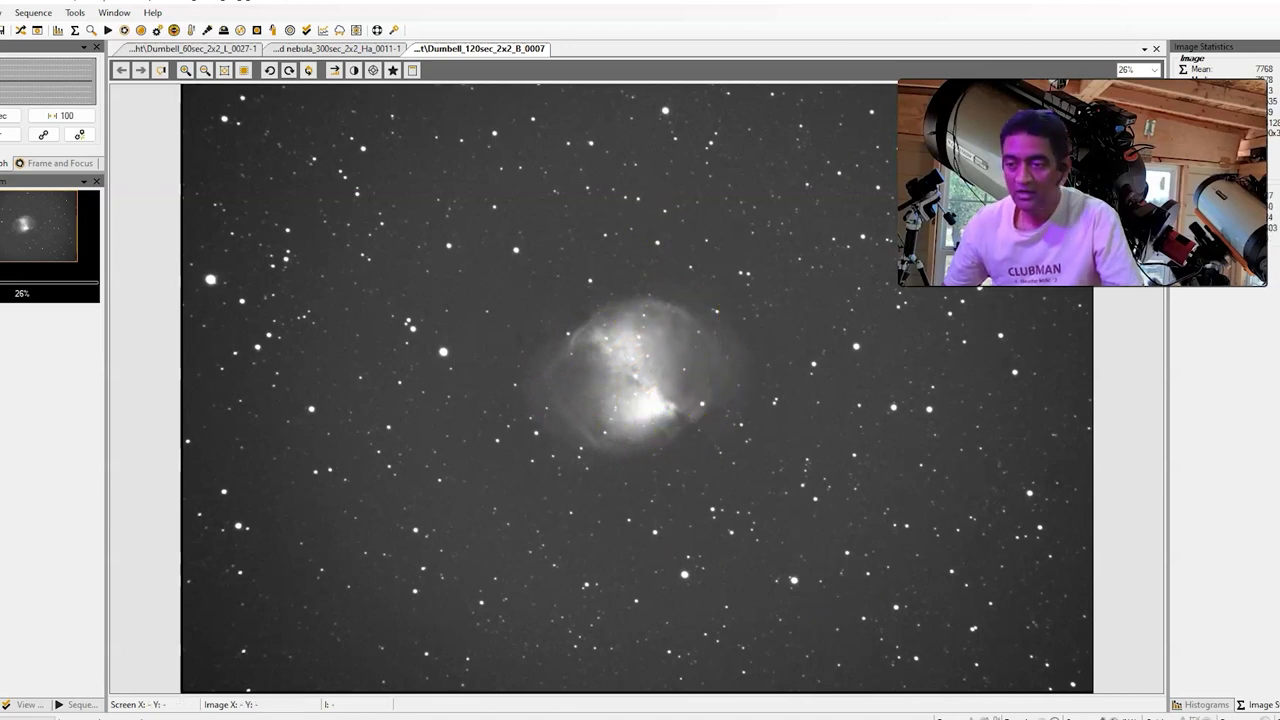
Review the G8 total and the blue and green rows' exposure formulas in the spreadsheet.
{"action": "key", "text": "alt+Tab"}
{"action": "left_click", "coordinate": [628, 432]}
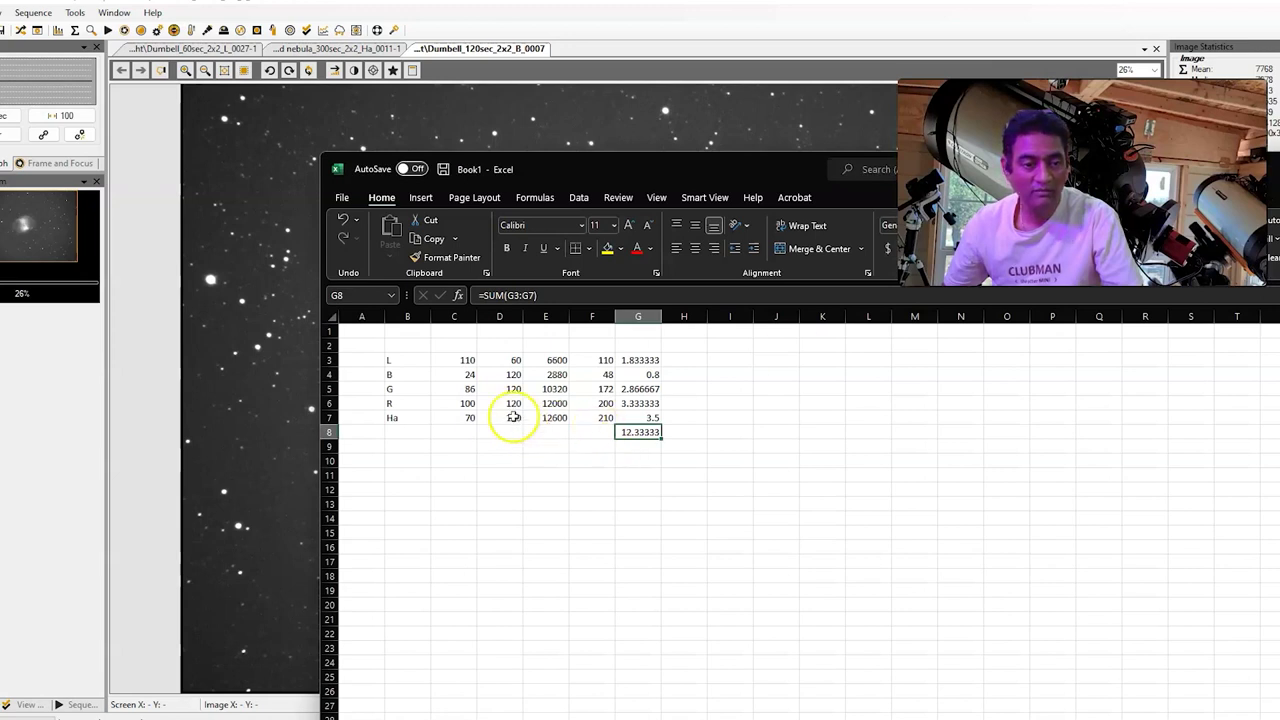
{"action": "left_click_drag", "start_coordinate": [462, 374], "coordinate": [626, 373]}
{"action": "left_click", "coordinate": [642, 390]}
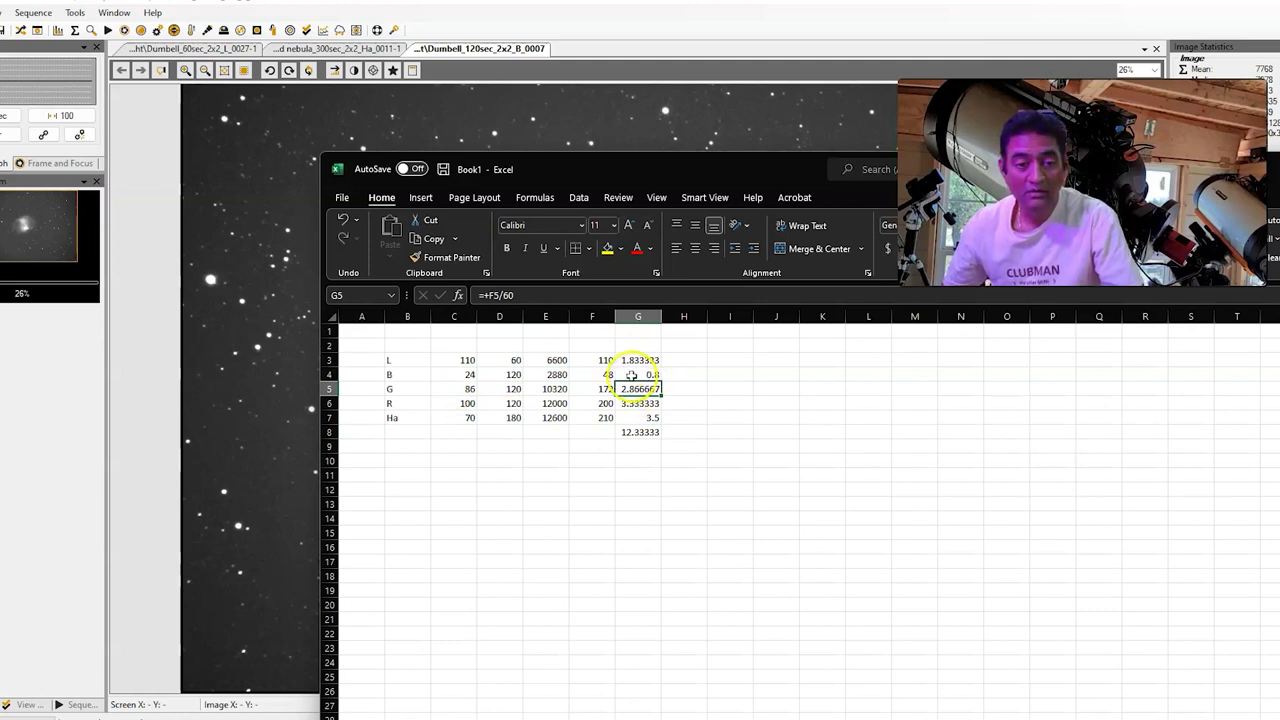
{"action": "left_click", "coordinate": [607, 374]}
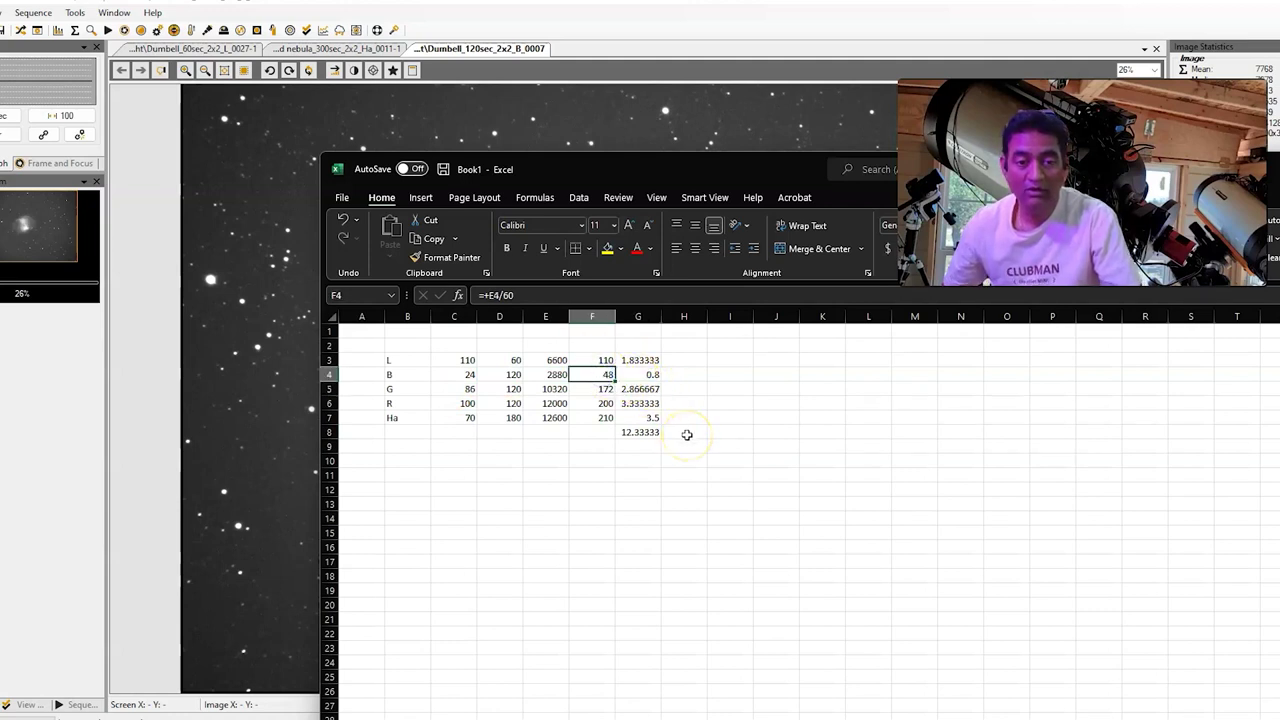
{"action": "left_click_drag", "start_coordinate": [392, 374], "coordinate": [563, 377]}
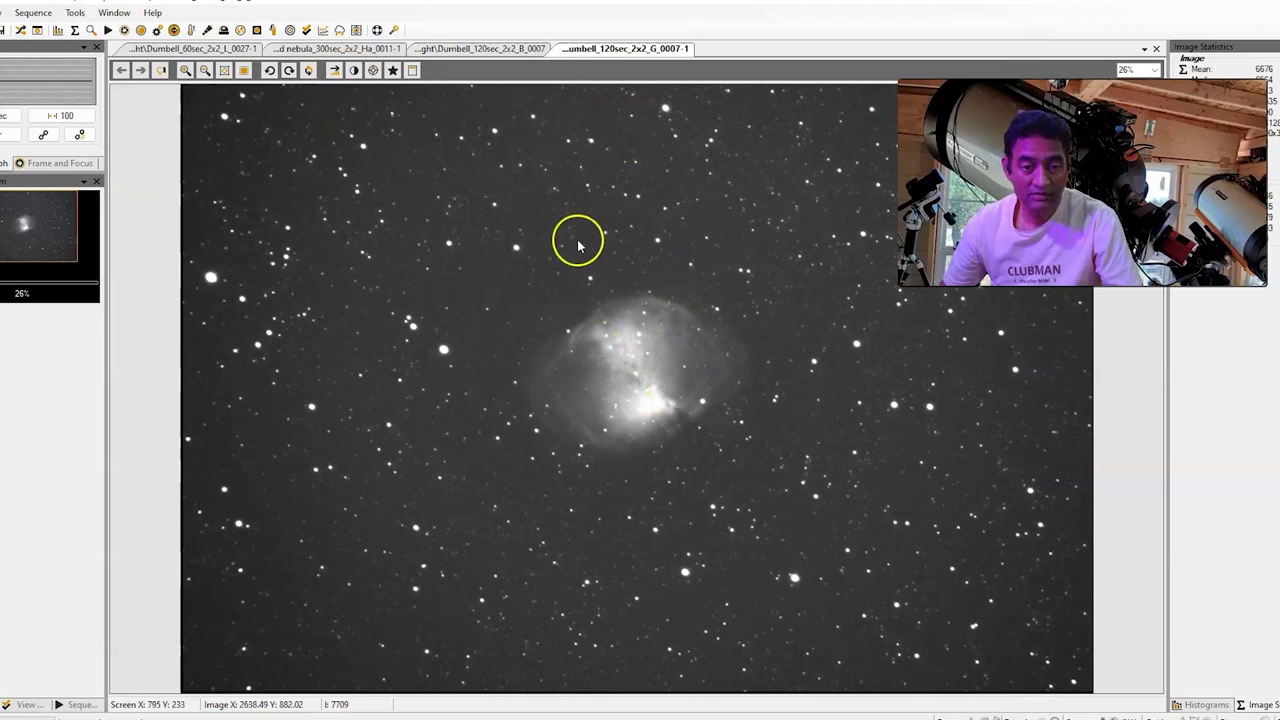
Compare the blue and green frames, then open G_0014 and Ha_0009-2.
{"action": "left_click", "coordinate": [489, 52]}
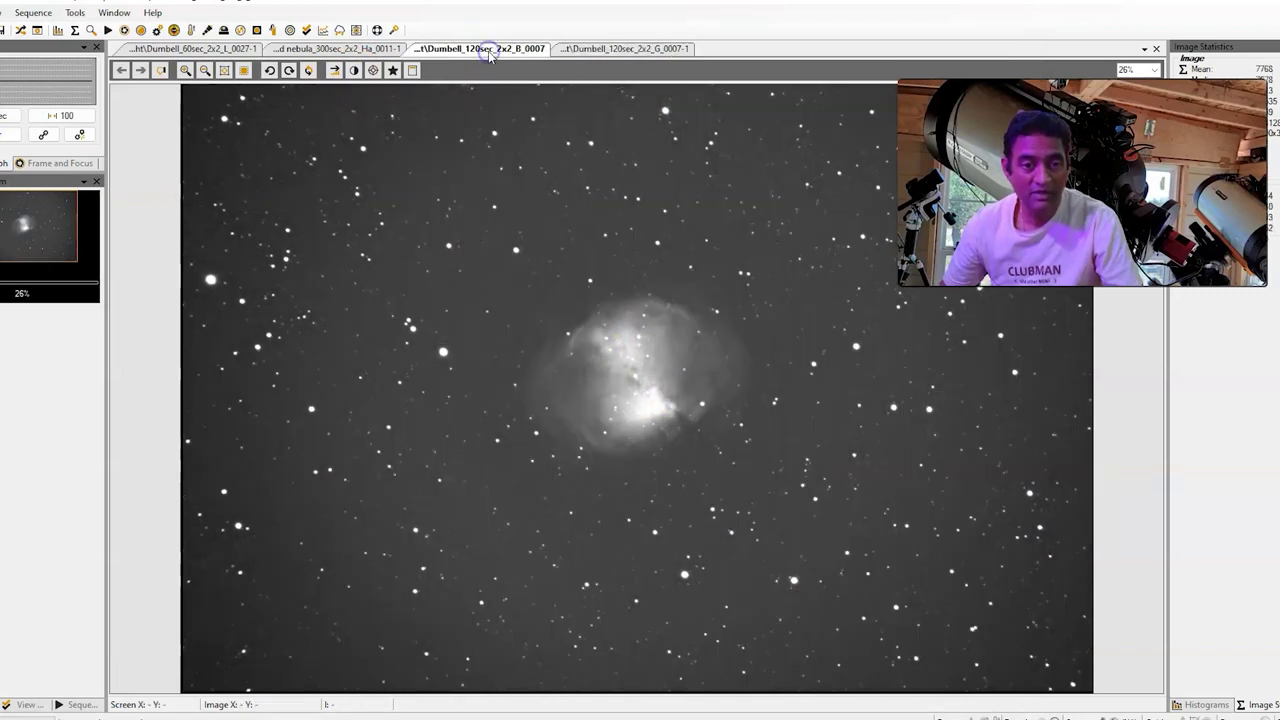
{"action": "left_click", "coordinate": [631, 52]}
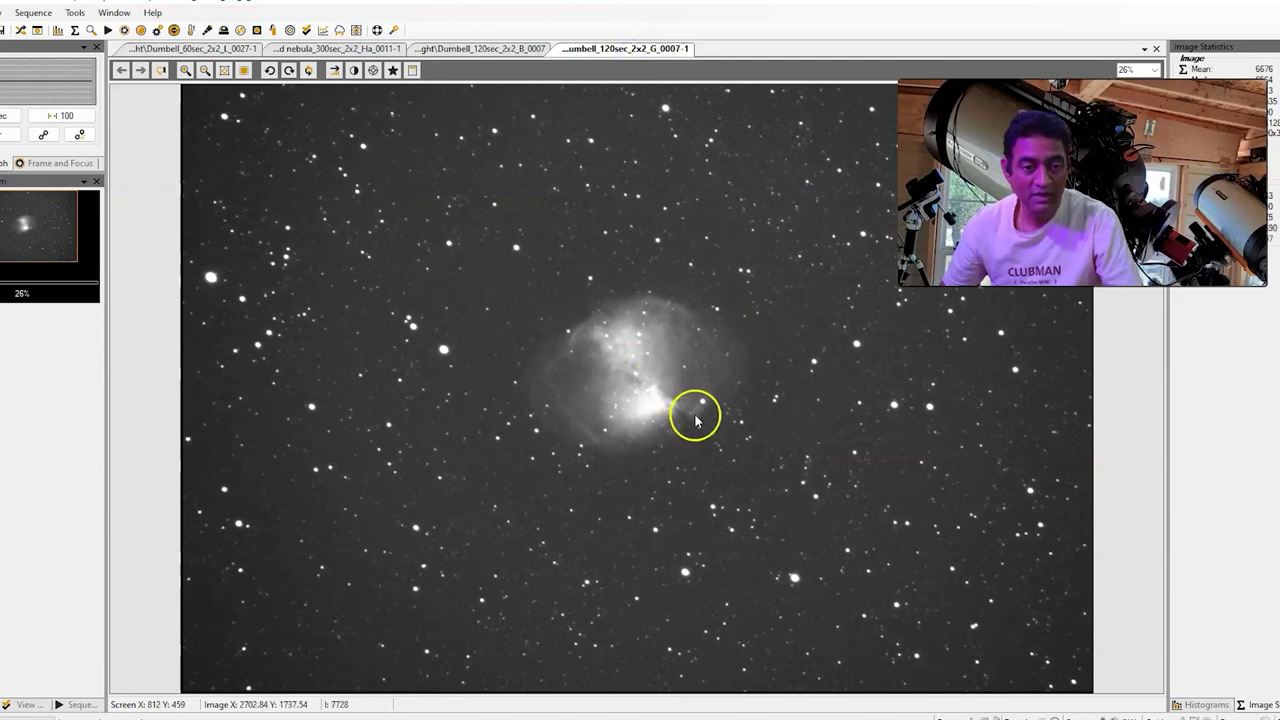
{"action": "key", "text": "ctrl+o"}
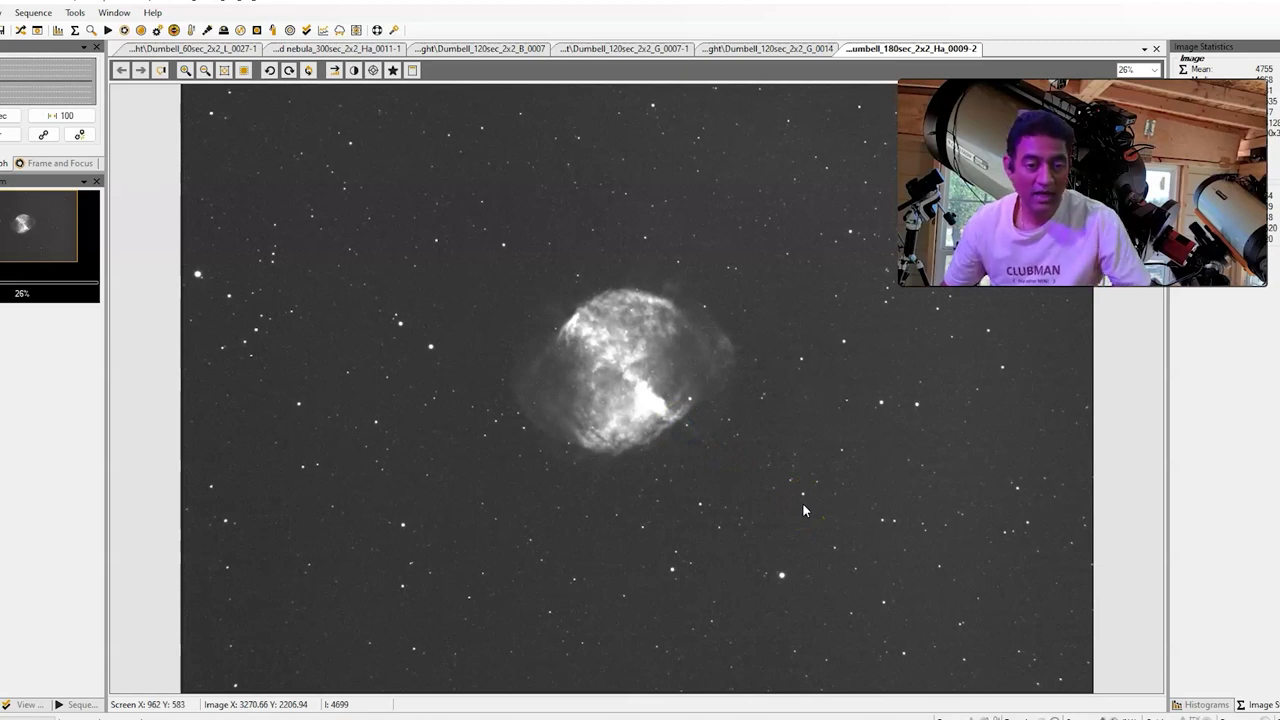
Zoom the Ha_0009-2 frame to 50% on the nebula, then fit it back to the view.
{"action": "left_click", "coordinate": [186, 70]}
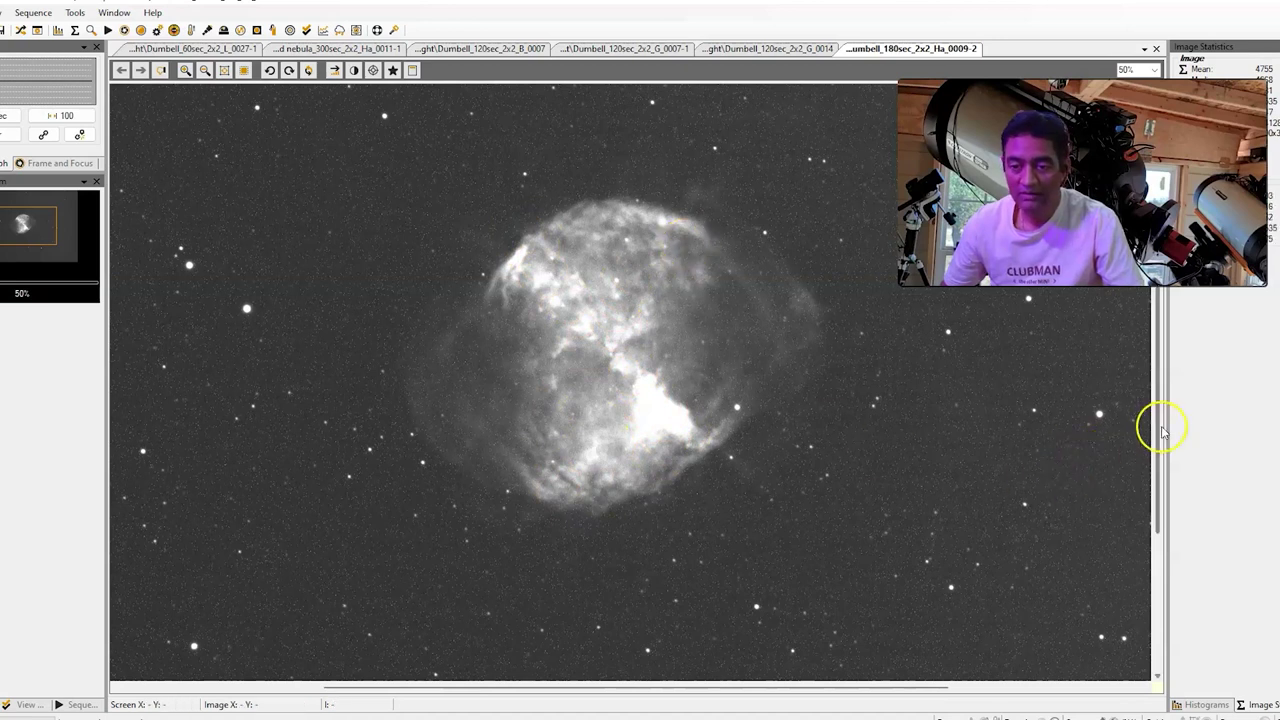
{"action": "left_click_drag", "start_coordinate": [1157, 423], "coordinate": [1161, 379]}
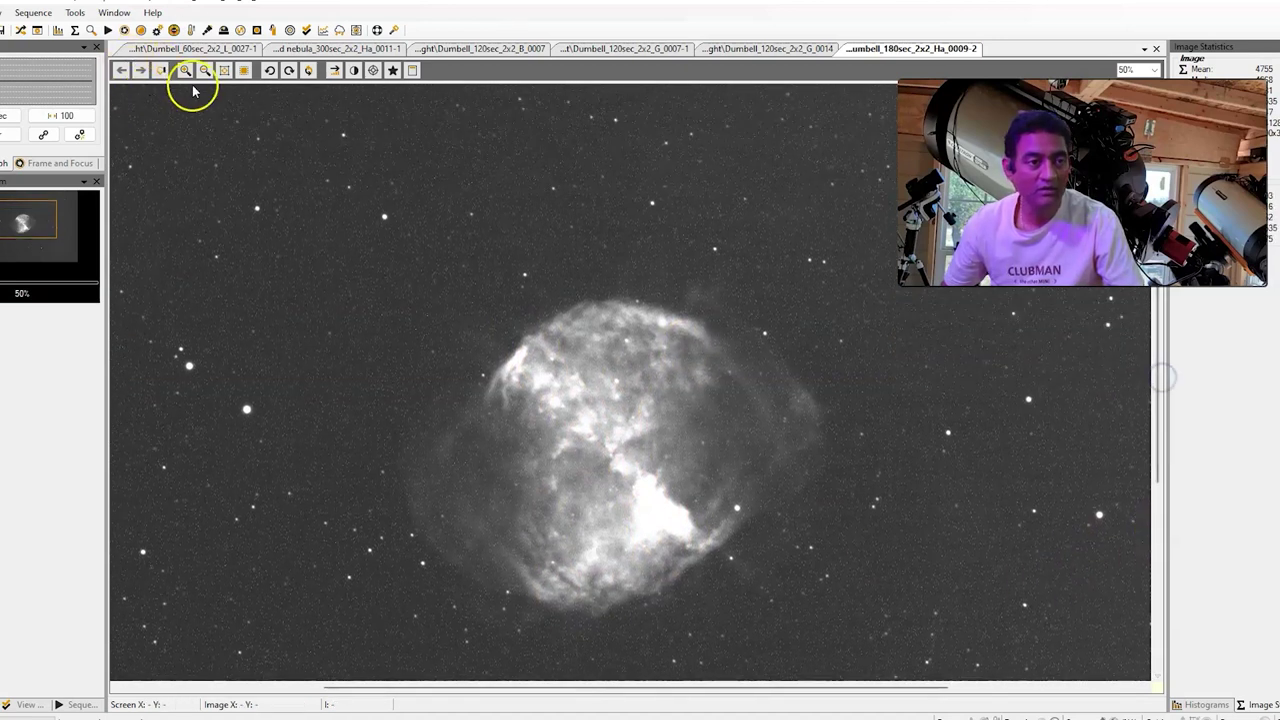
{"action": "left_click", "coordinate": [224, 70]}
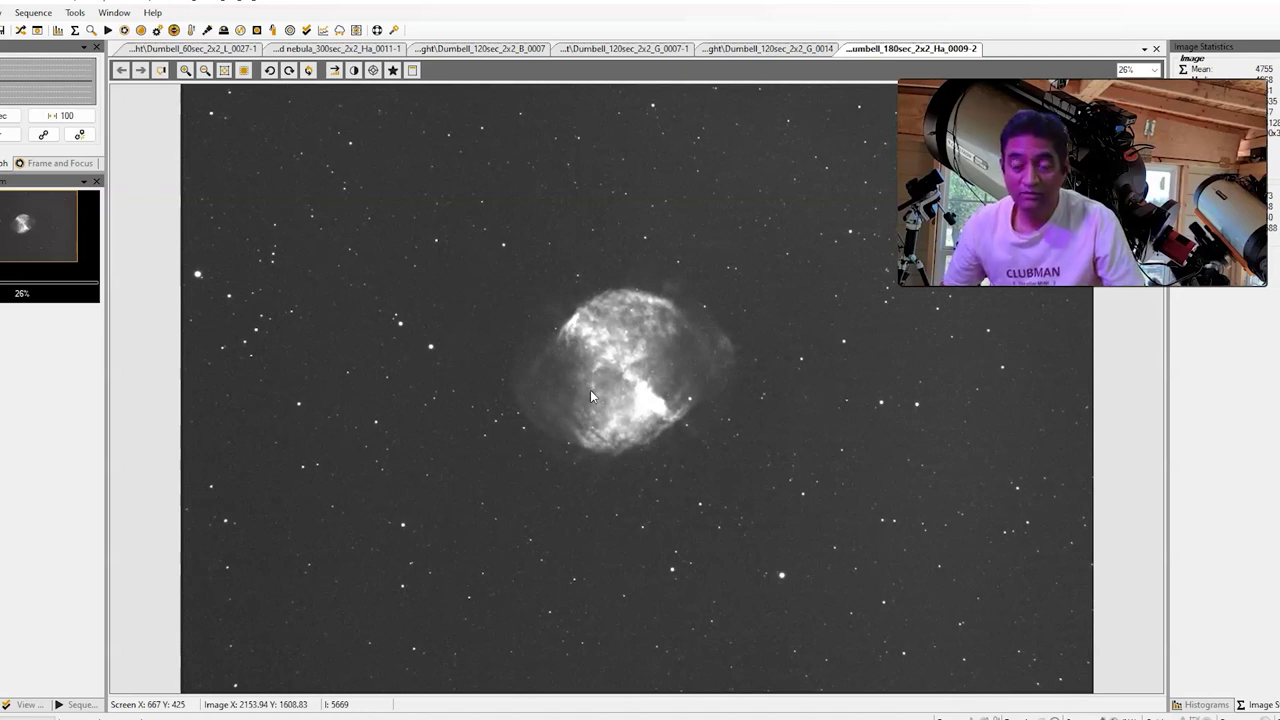
{"action": "left_click", "coordinate": [1181, 345]}
Check cell B3 of the exposure table, then bring the PixInsight workspace forward.
{"action": "key", "text": "alt+Tab"}
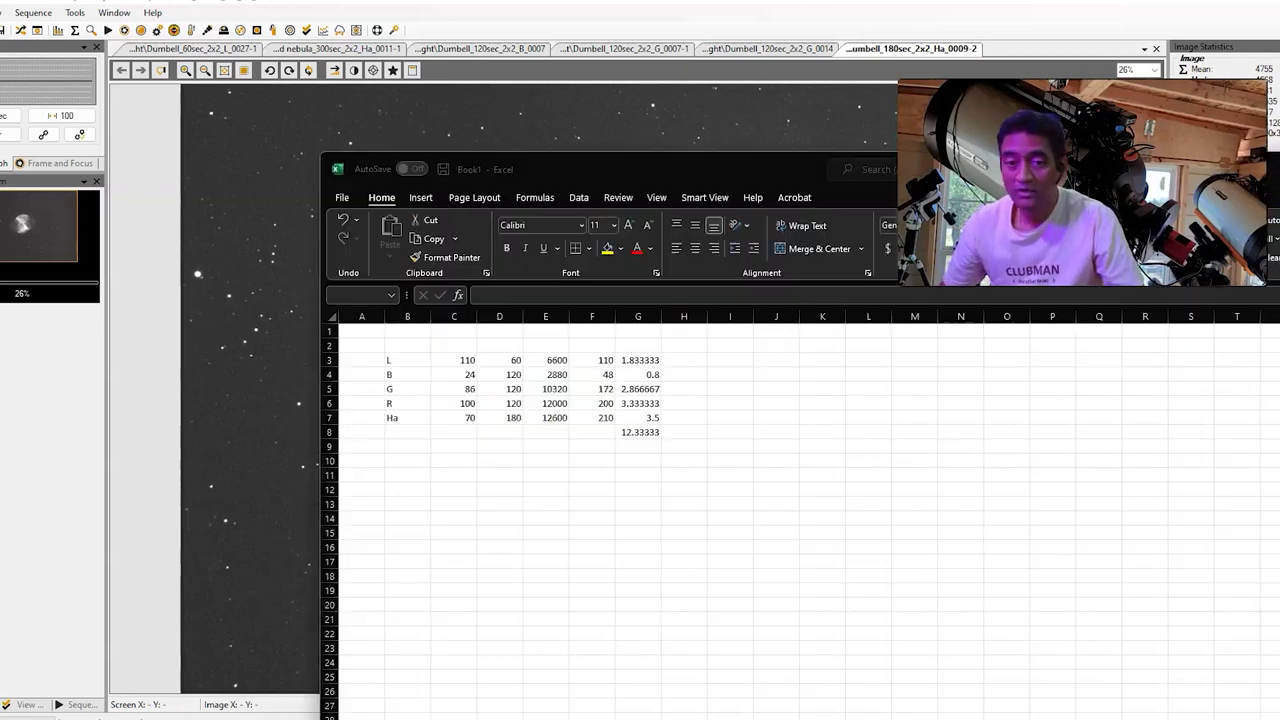
{"action": "left_click", "coordinate": [395, 358]}
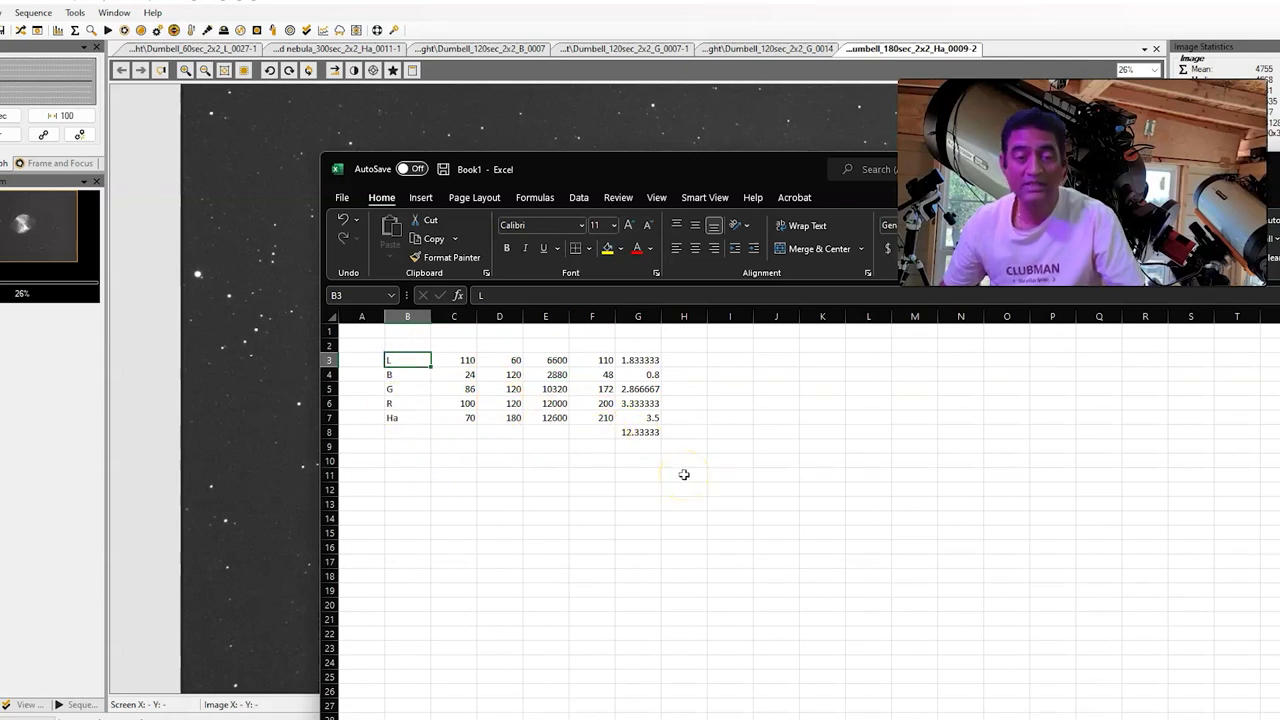
{"action": "left_click", "coordinate": [234, 246]}
{"action": "left_click", "coordinate": [577, 314]}
{"action": "left_click", "coordinate": [956, 706]}
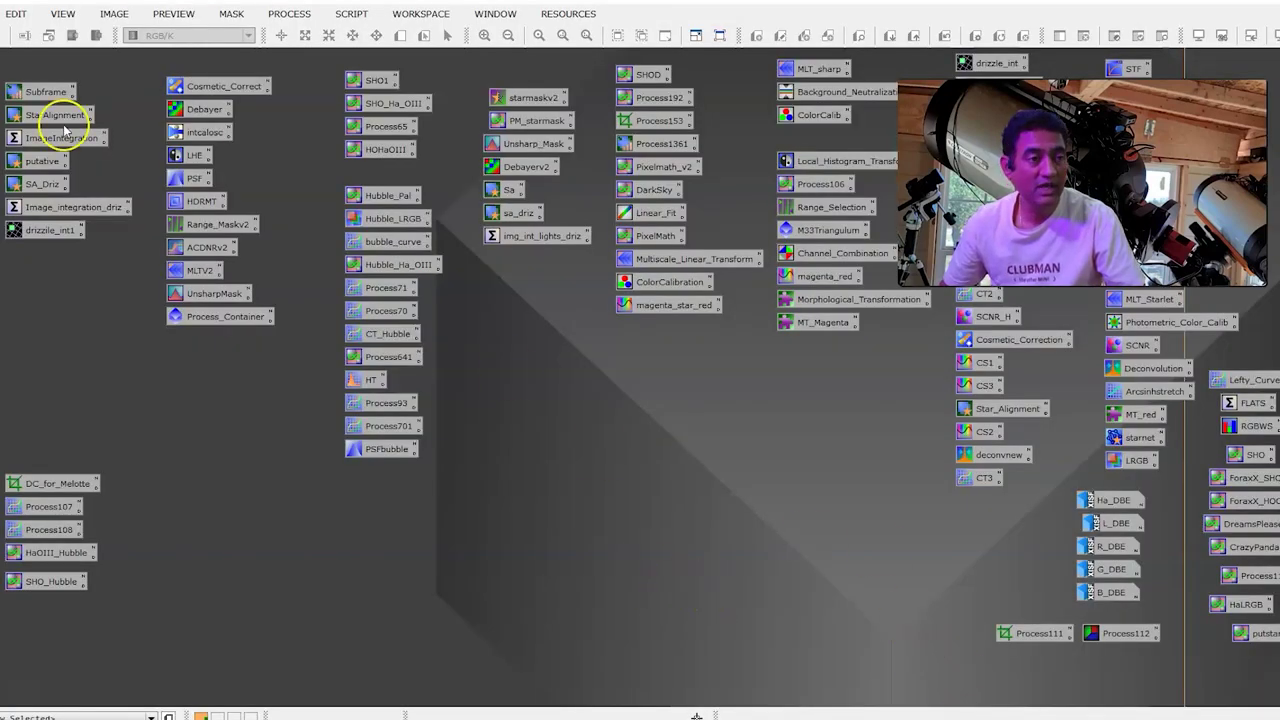
Open Ha_integration.xisf, then move its image window down slightly and enlarge it.
{"action": "left_click", "coordinate": [8, 35]}
{"action": "left_click", "coordinate": [335, 122]}
{"action": "double_click", "coordinate": [338, 125]}
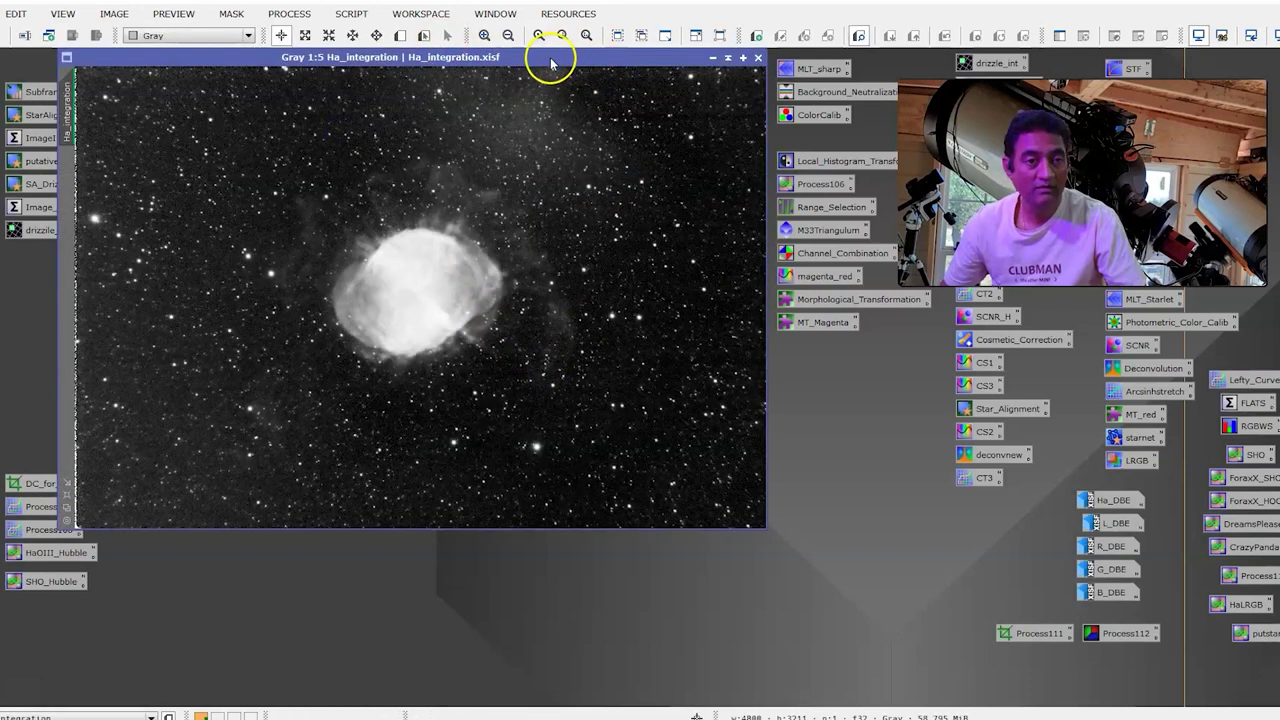
{"action": "left_click_drag", "start_coordinate": [550, 63], "coordinate": [550, 81]}
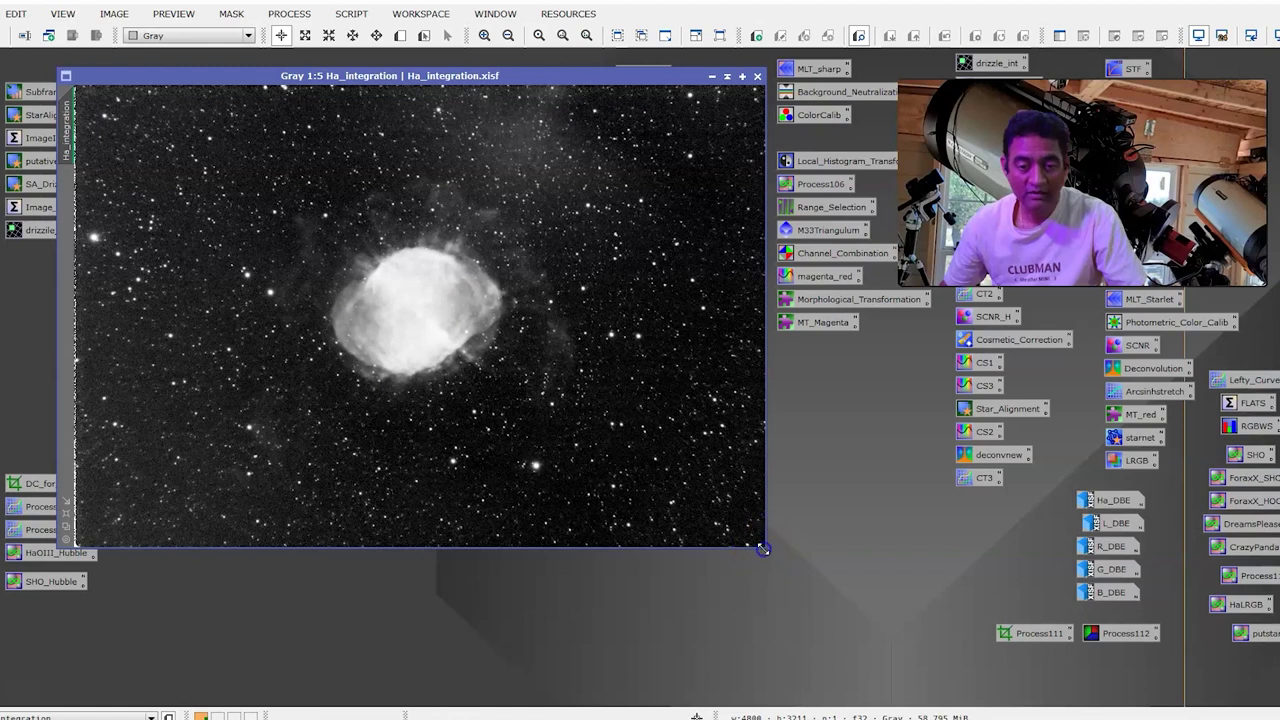
{"action": "left_click_drag", "start_coordinate": [760, 545], "coordinate": [950, 648]}
Zoom Ha_integration to 1:3, pan over the faint outer shells, and open the intv4 file dialog.
{"action": "left_click", "coordinate": [836, 432]}
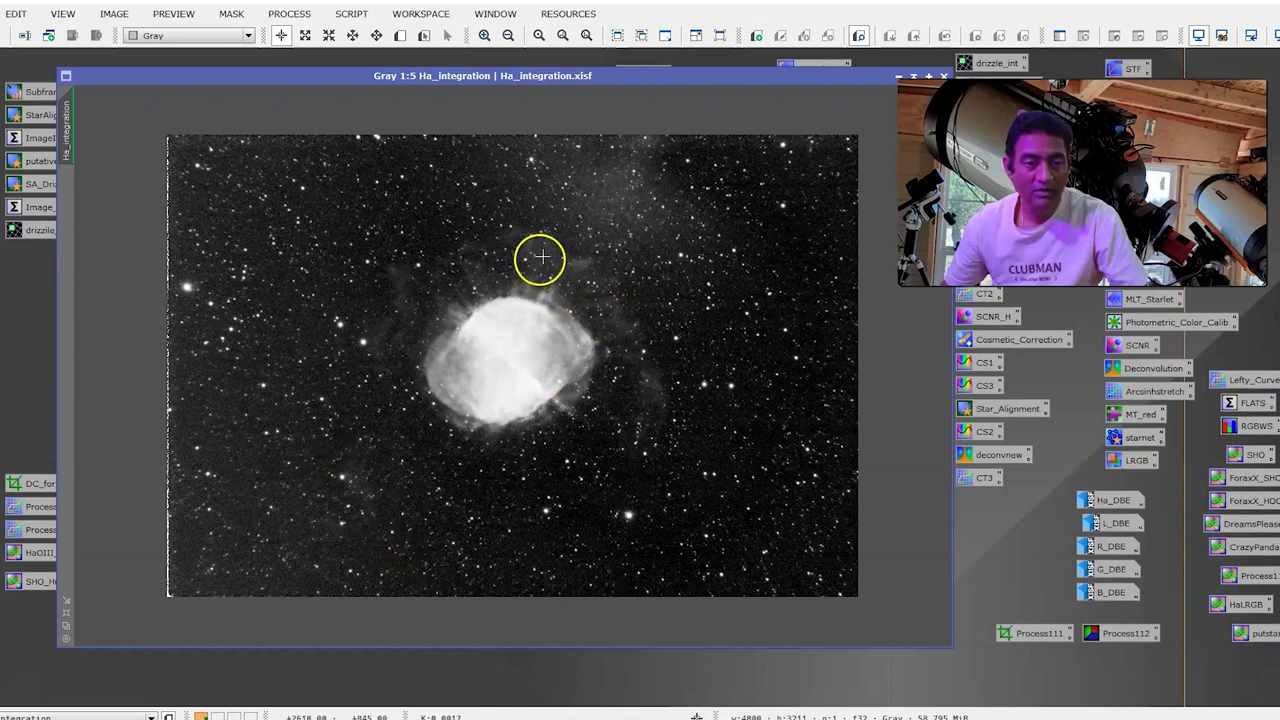
{"action": "scroll", "coordinate": [519, 362], "scroll_direction": "up", "scroll_amount": 2}
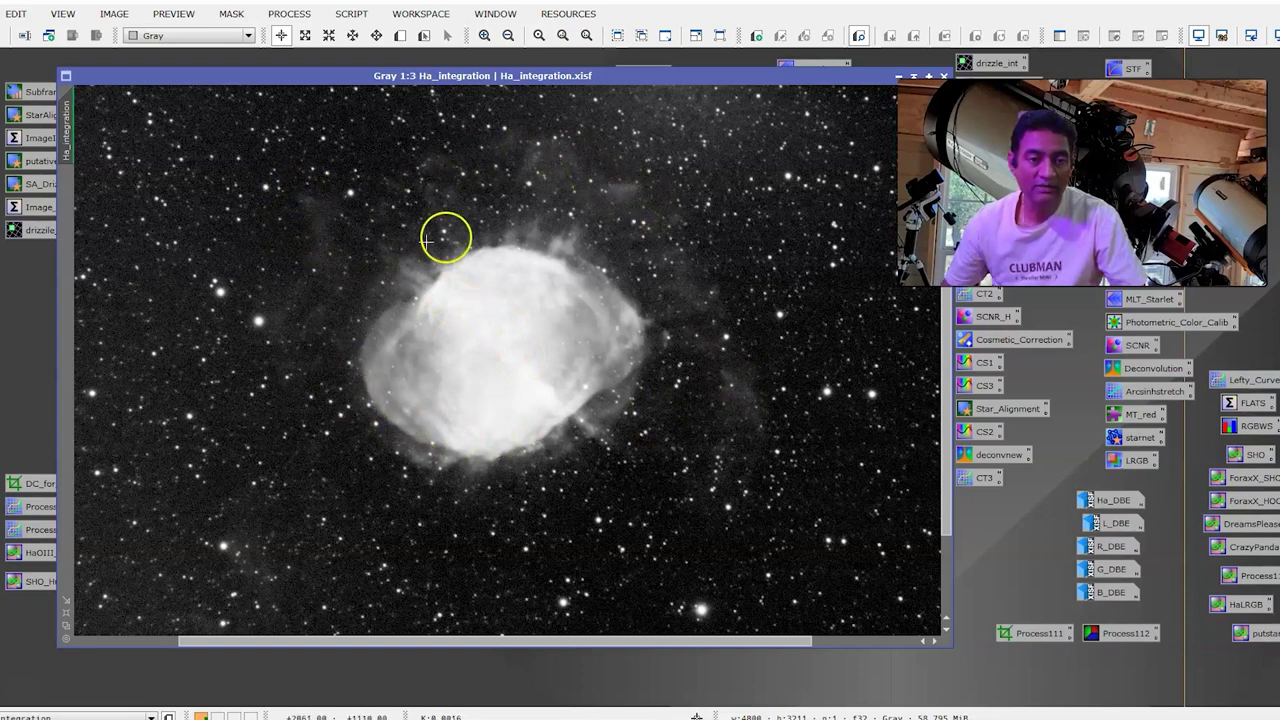
{"action": "left_click_drag", "start_coordinate": [945, 300], "coordinate": [945, 230]}
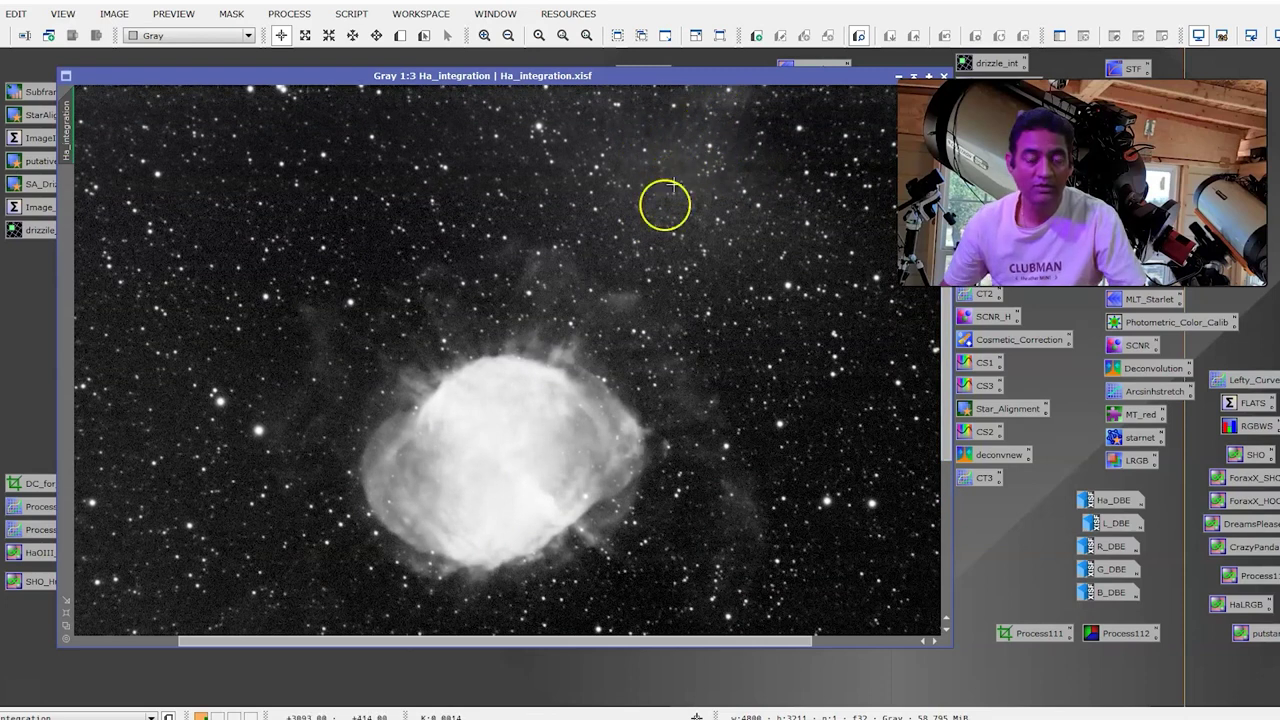
{"action": "key", "text": "ctrl+o"}
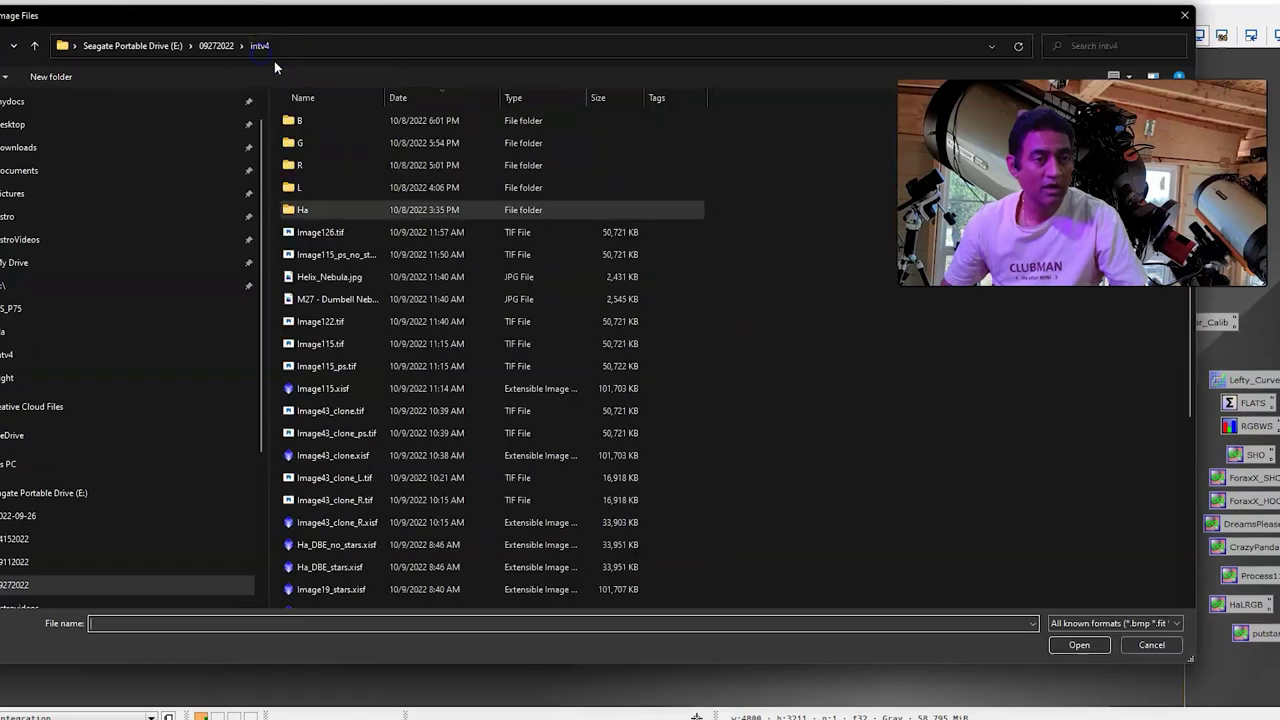
Open L.xisf from the L folder, enlarge and zoom its window, then browse into the R folder.
{"action": "double_click", "coordinate": [315, 190]}
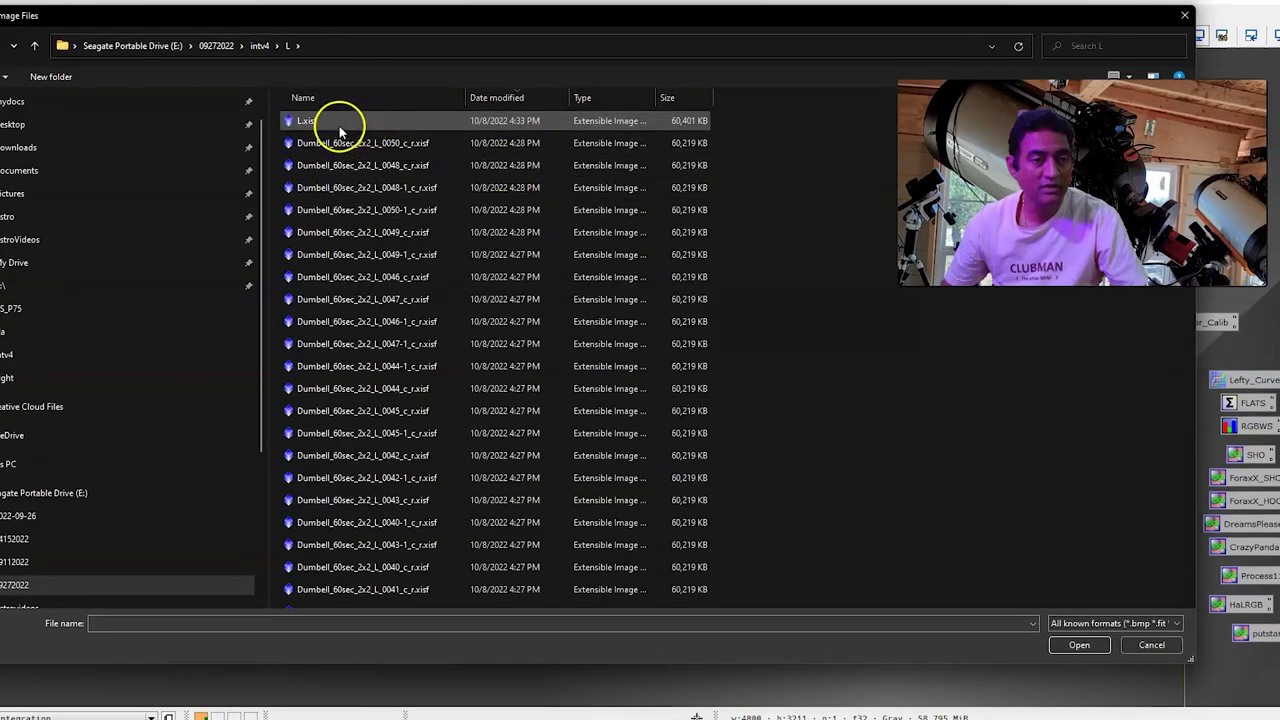
{"action": "double_click", "coordinate": [339, 124]}
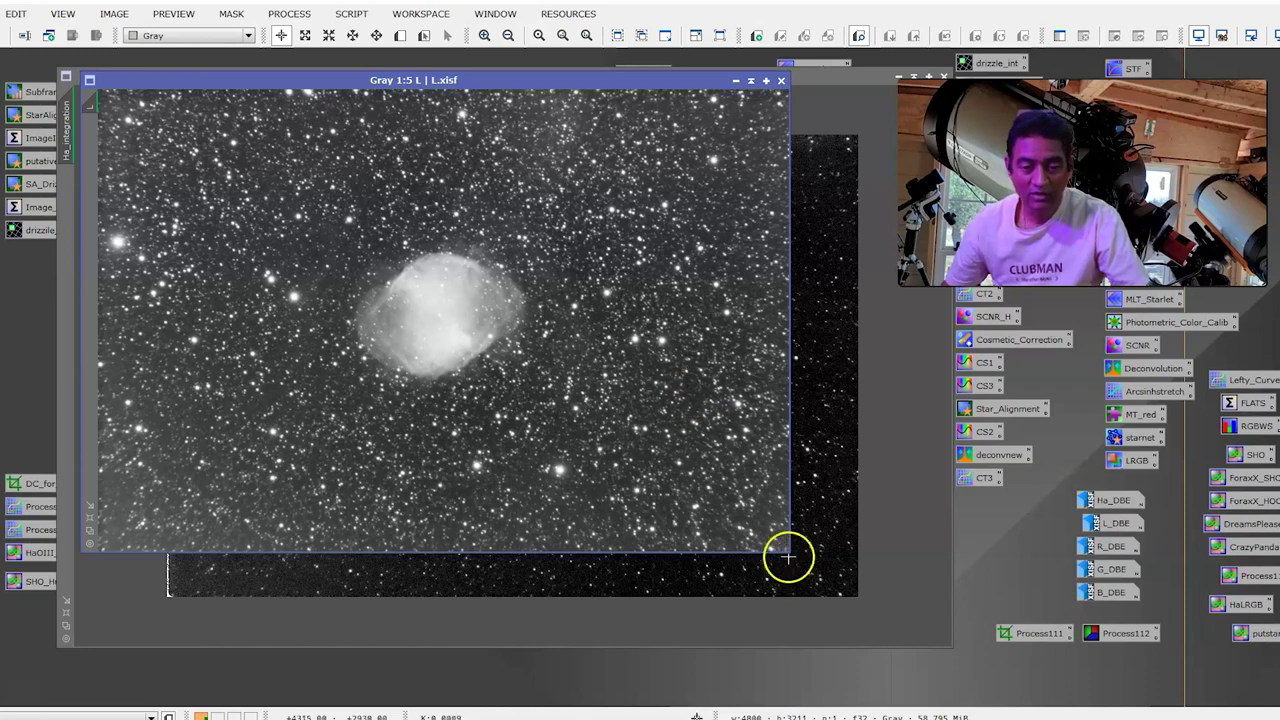
{"action": "left_click_drag", "start_coordinate": [787, 552], "coordinate": [894, 622]}
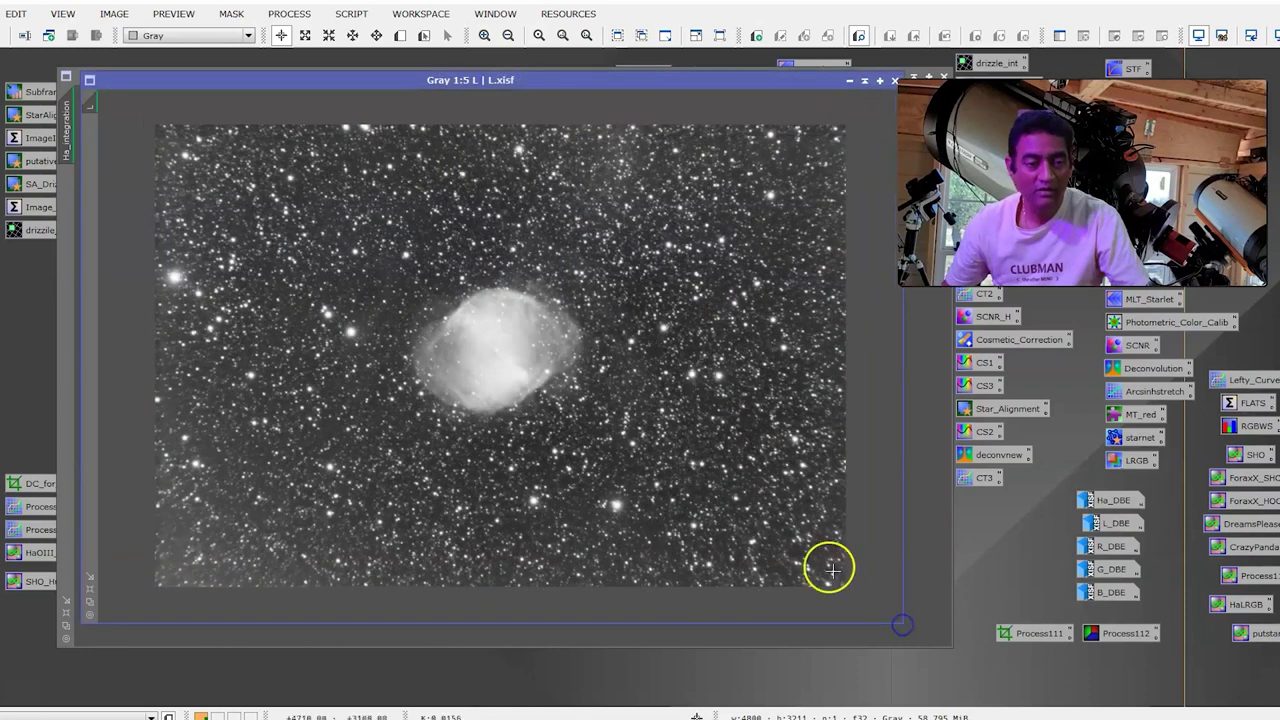
{"action": "scroll", "coordinate": [734, 444], "scroll_direction": "up", "scroll_amount": 1}
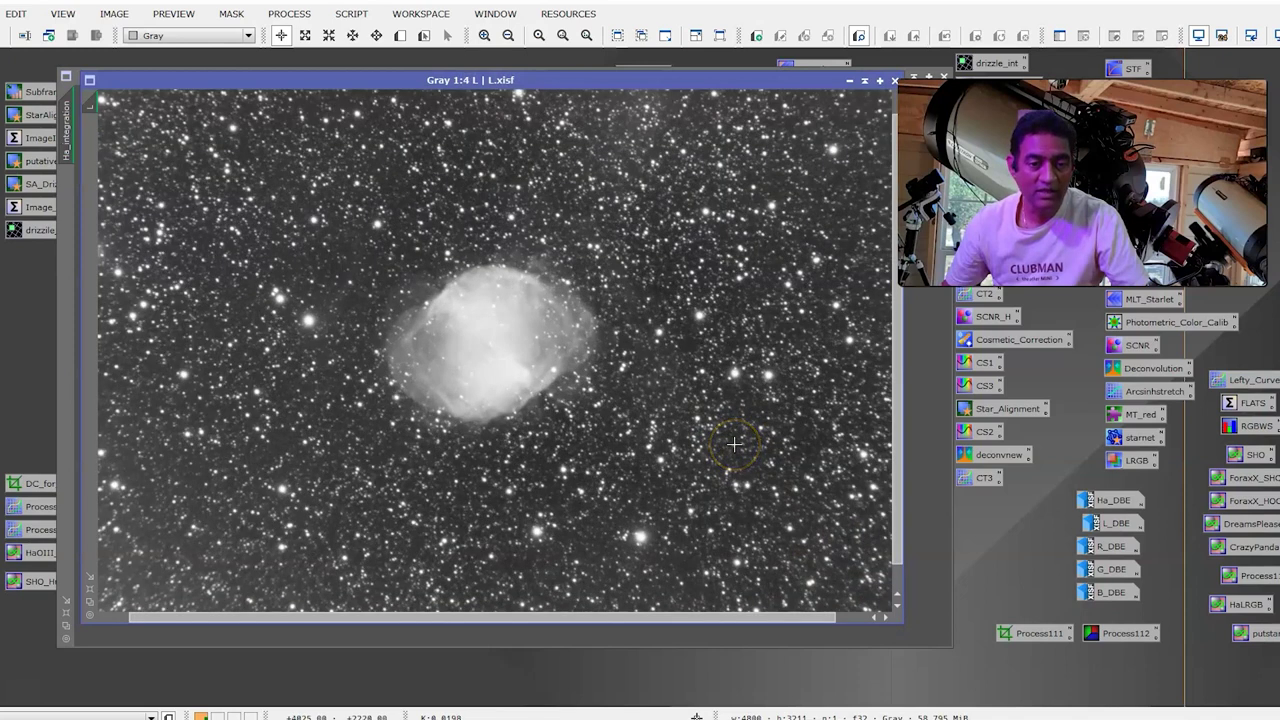
{"action": "scroll", "coordinate": [734, 444], "scroll_direction": "up", "scroll_amount": 1}
{"action": "scroll", "coordinate": [734, 444], "scroll_direction": "up", "scroll_amount": 1}
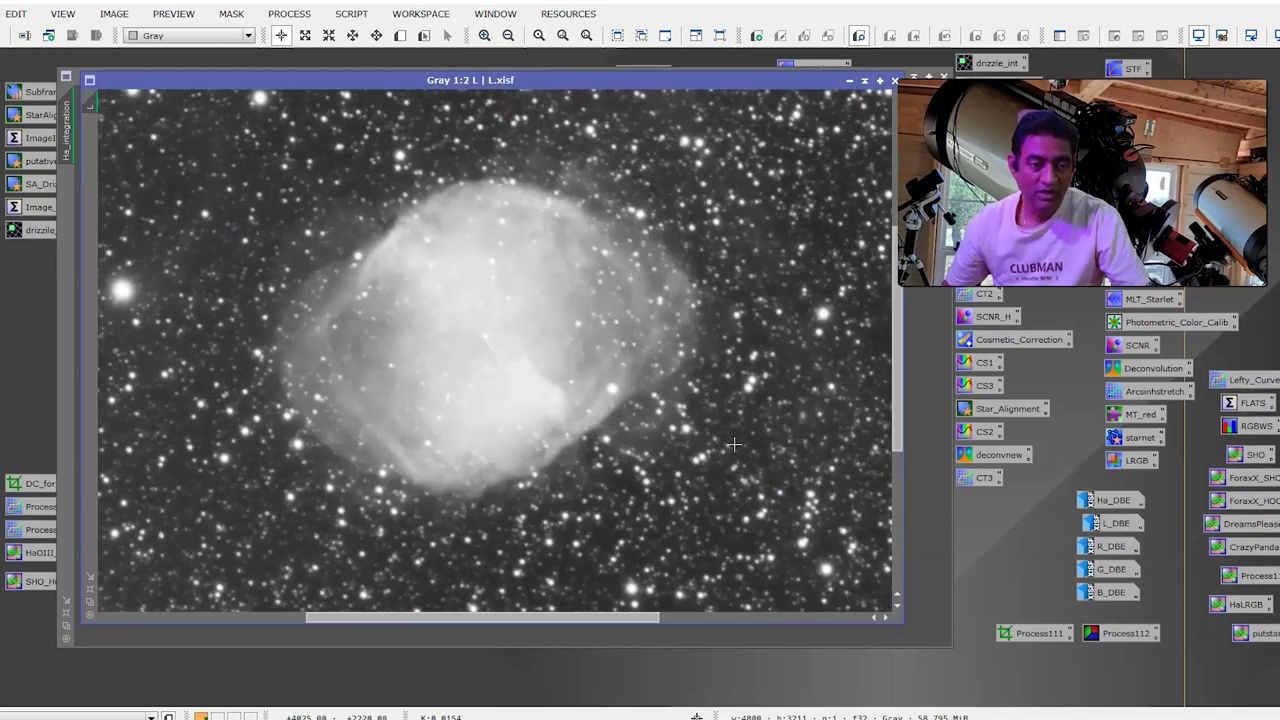
{"action": "scroll", "coordinate": [734, 444], "scroll_direction": "down", "scroll_amount": 3}
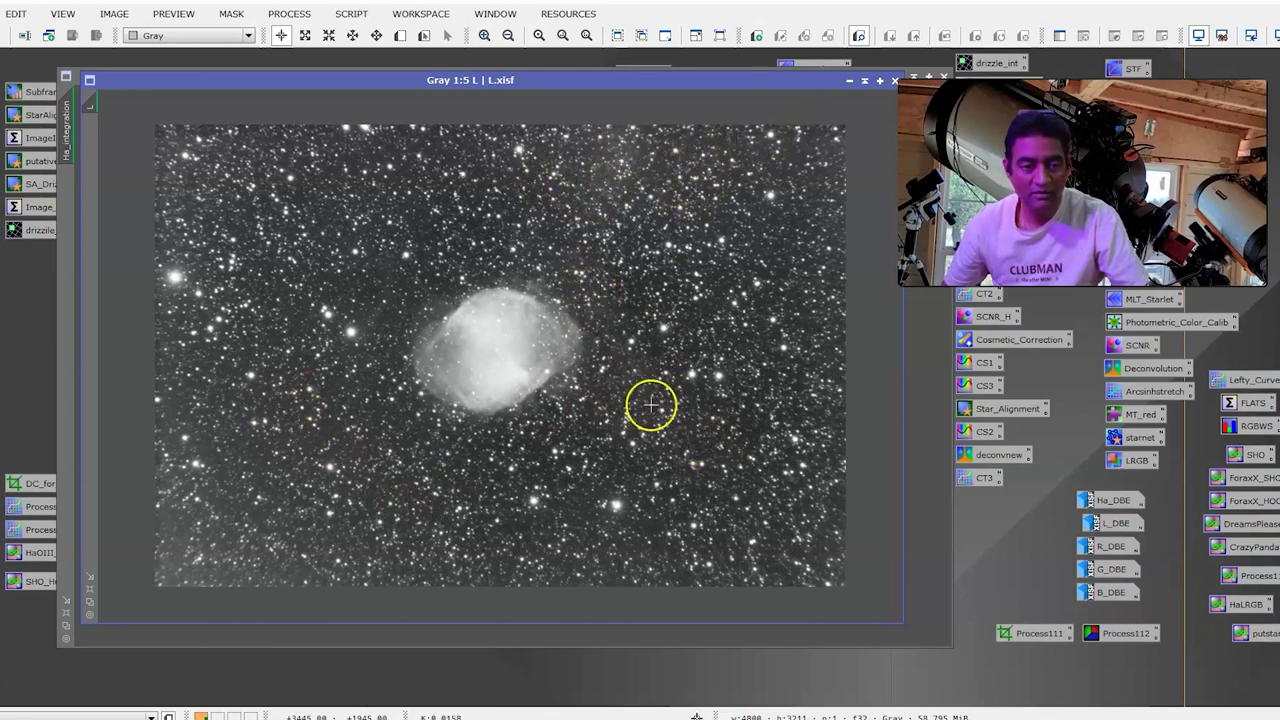
{"action": "scroll", "coordinate": [493, 347], "scroll_direction": "up", "scroll_amount": 1}
{"action": "scroll", "coordinate": [493, 347], "scroll_direction": "up", "scroll_amount": 1}
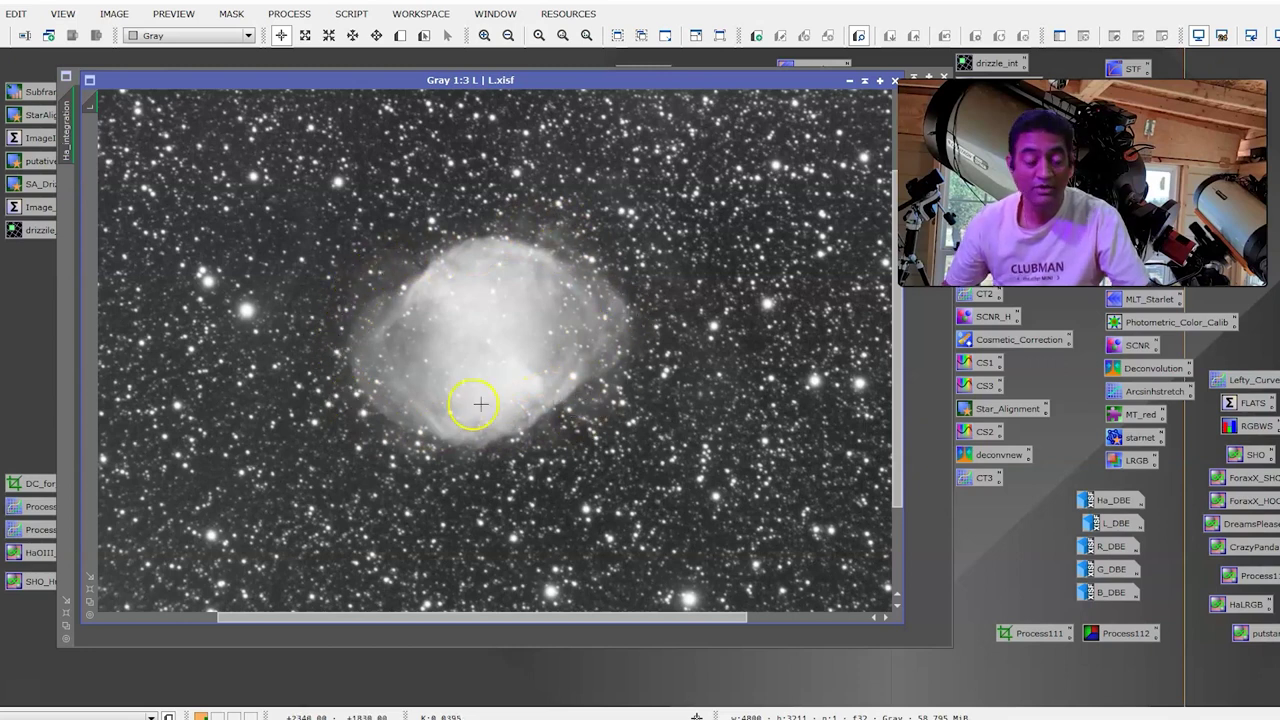
{"action": "key", "text": "ctrl+o"}
{"action": "double_click", "coordinate": [309, 170]}
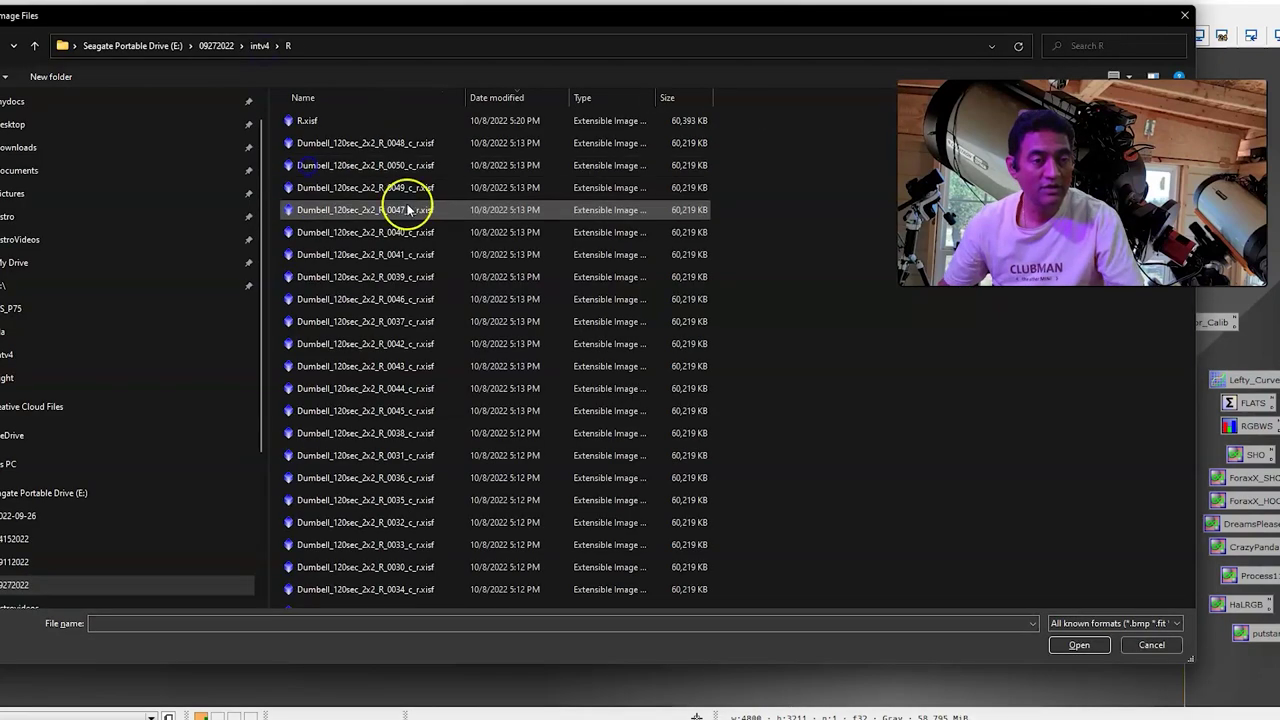
Open R.xisf and G.xisf, zooming into each, with the G view at 1:2.
{"action": "double_click", "coordinate": [308, 121]}
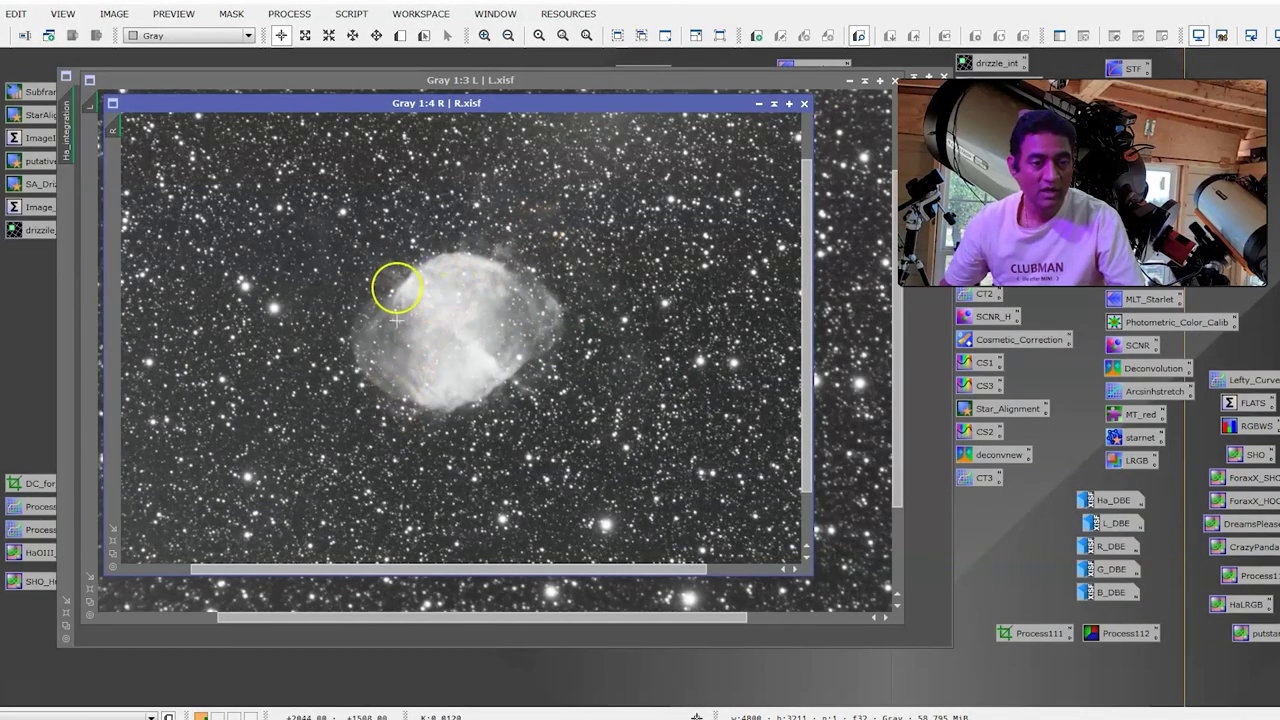
{"action": "scroll", "coordinate": [460, 316], "scroll_direction": "up", "scroll_amount": 1}
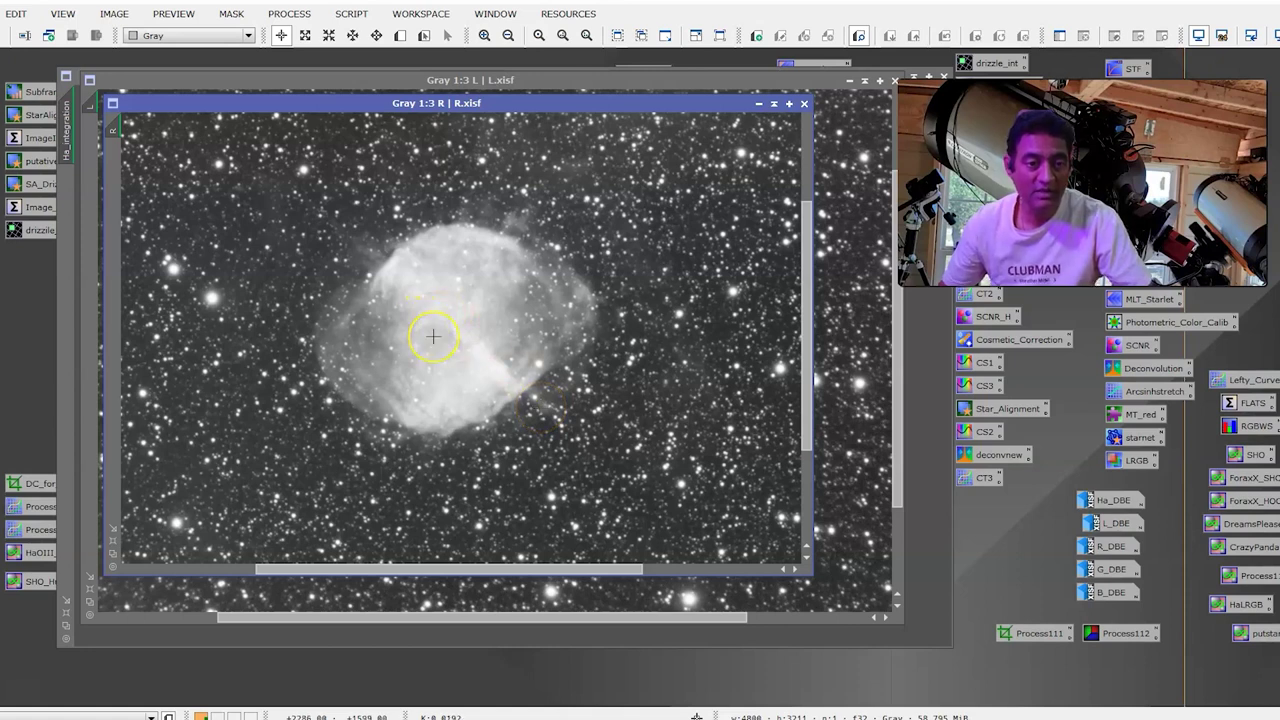
{"action": "key", "text": "ctrl+o"}
{"action": "double_click", "coordinate": [323, 118]}
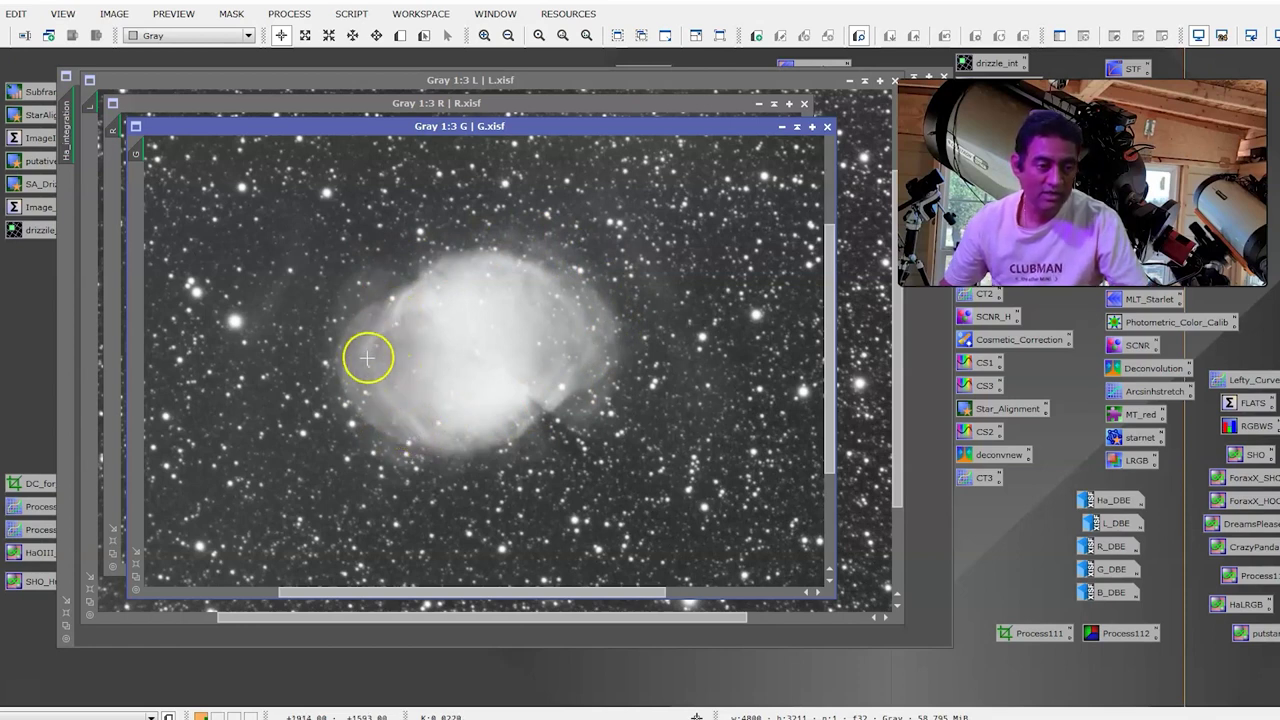
{"action": "scroll", "coordinate": [393, 394], "scroll_direction": "up", "scroll_amount": 1}
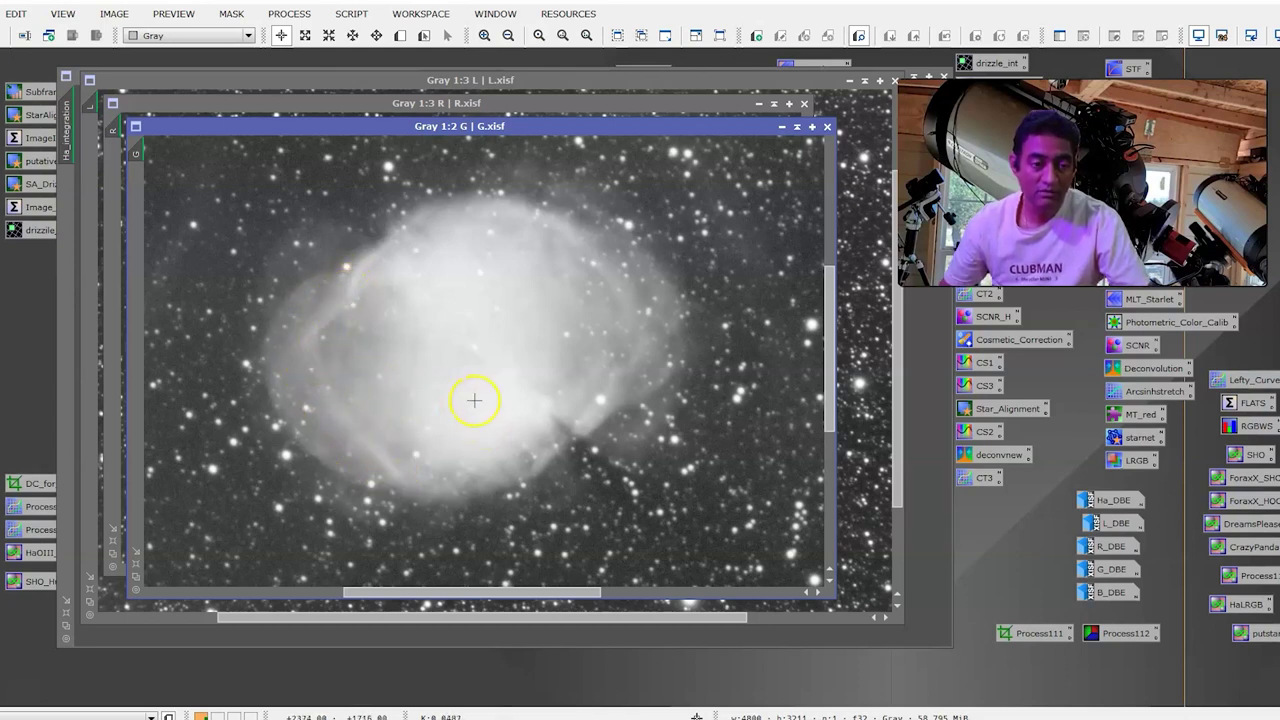
Open B.xisf from the B folder under intv4 and zoom it to 1:2.
{"action": "scroll", "coordinate": [474, 400], "scroll_direction": "down", "scroll_amount": 1}
{"action": "key", "text": "ctrl+o"}
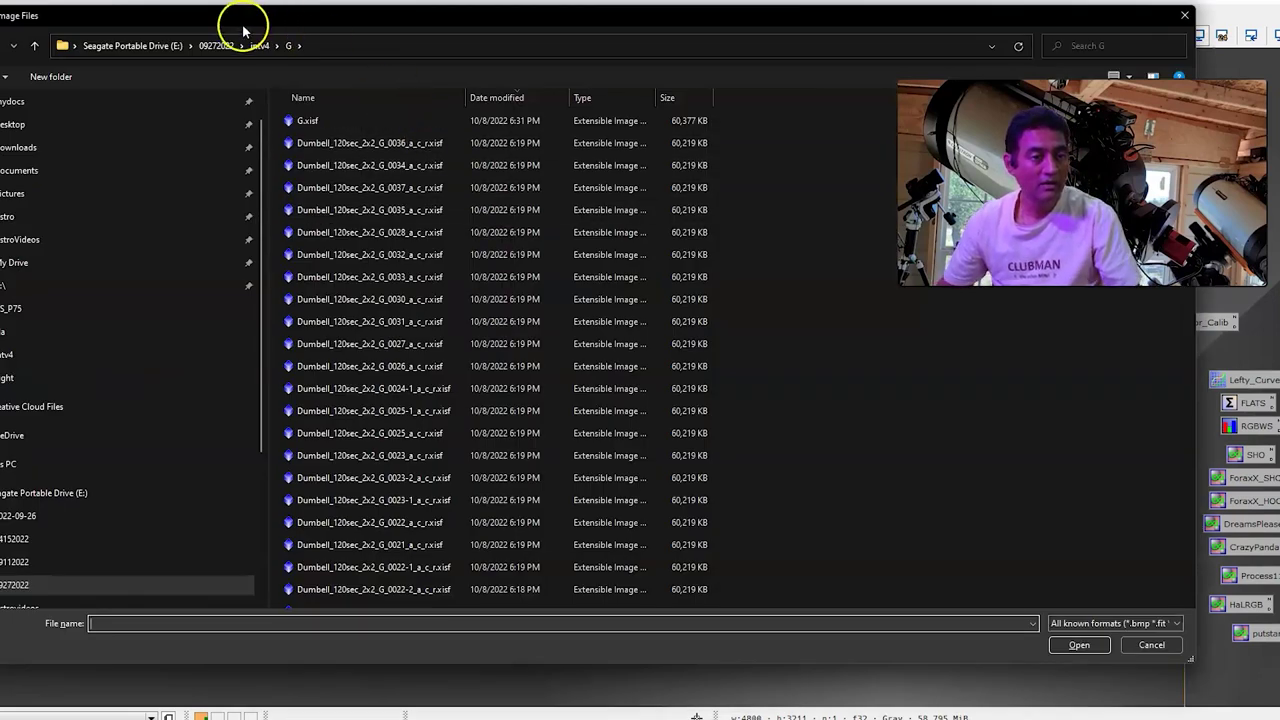
{"action": "left_click", "coordinate": [257, 47]}
{"action": "double_click", "coordinate": [312, 120]}
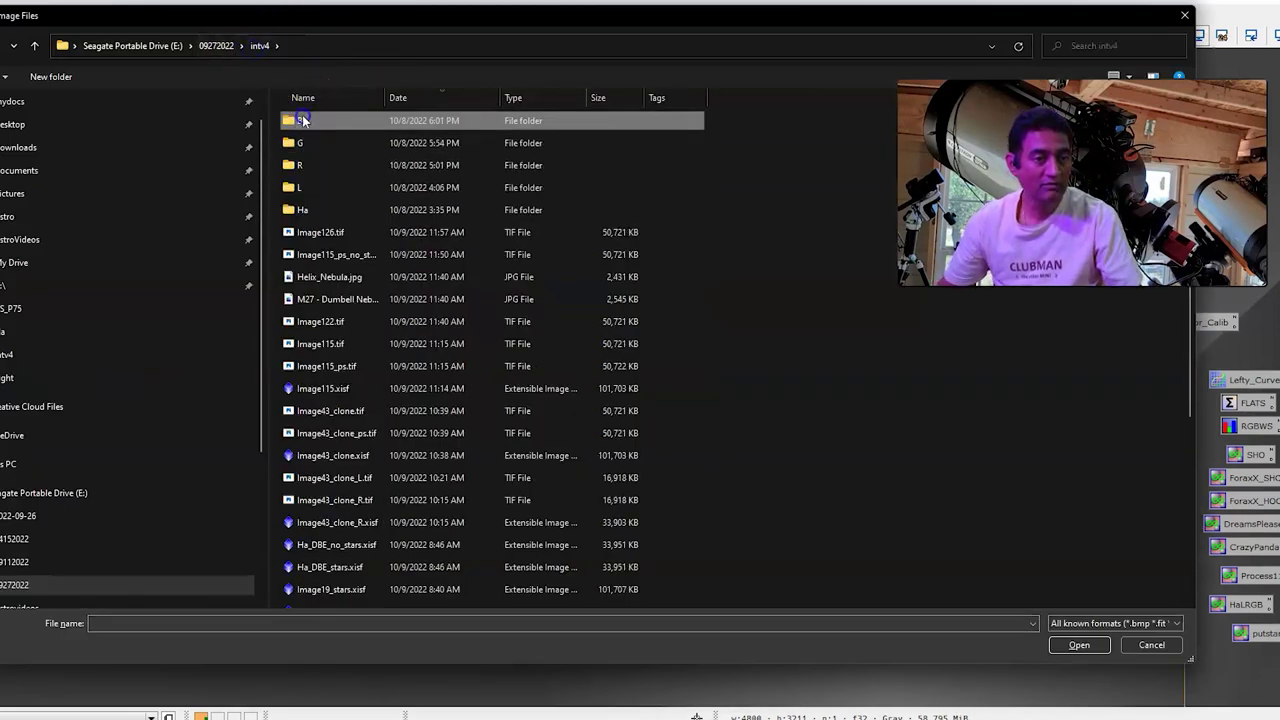
{"action": "double_click", "coordinate": [332, 189]}
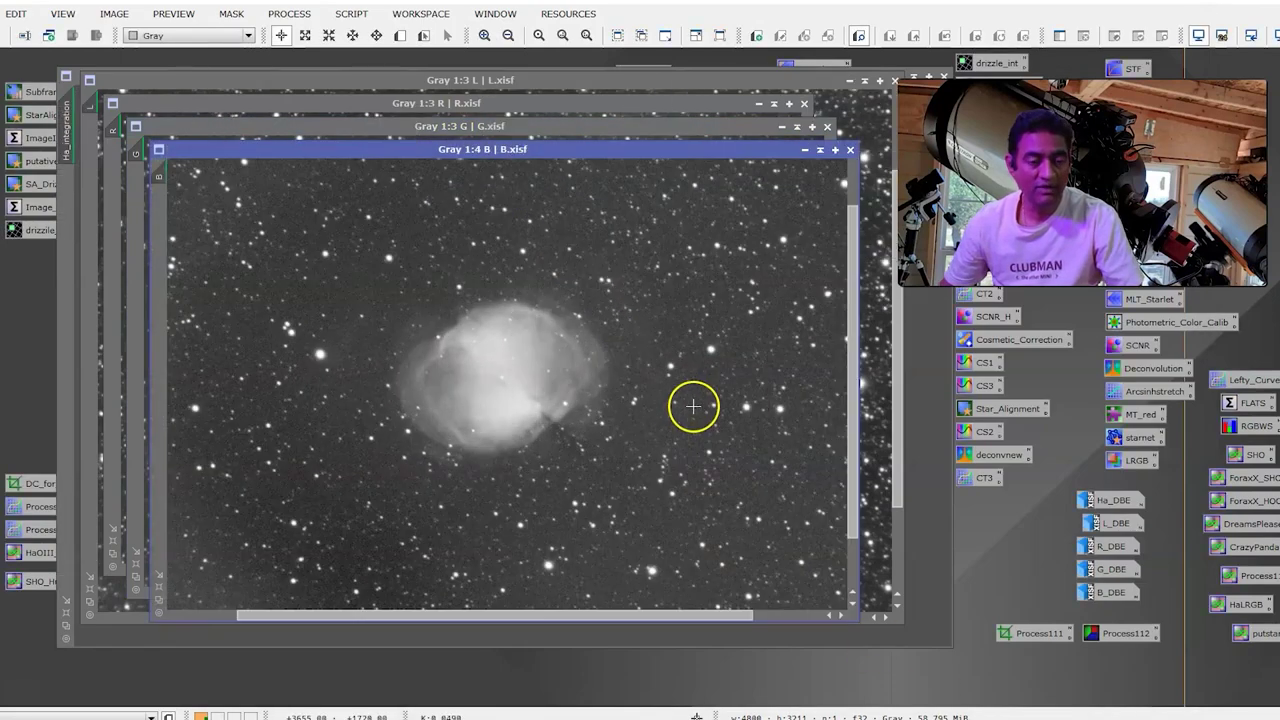
{"action": "scroll", "coordinate": [693, 405], "scroll_direction": "up", "scroll_amount": 1}
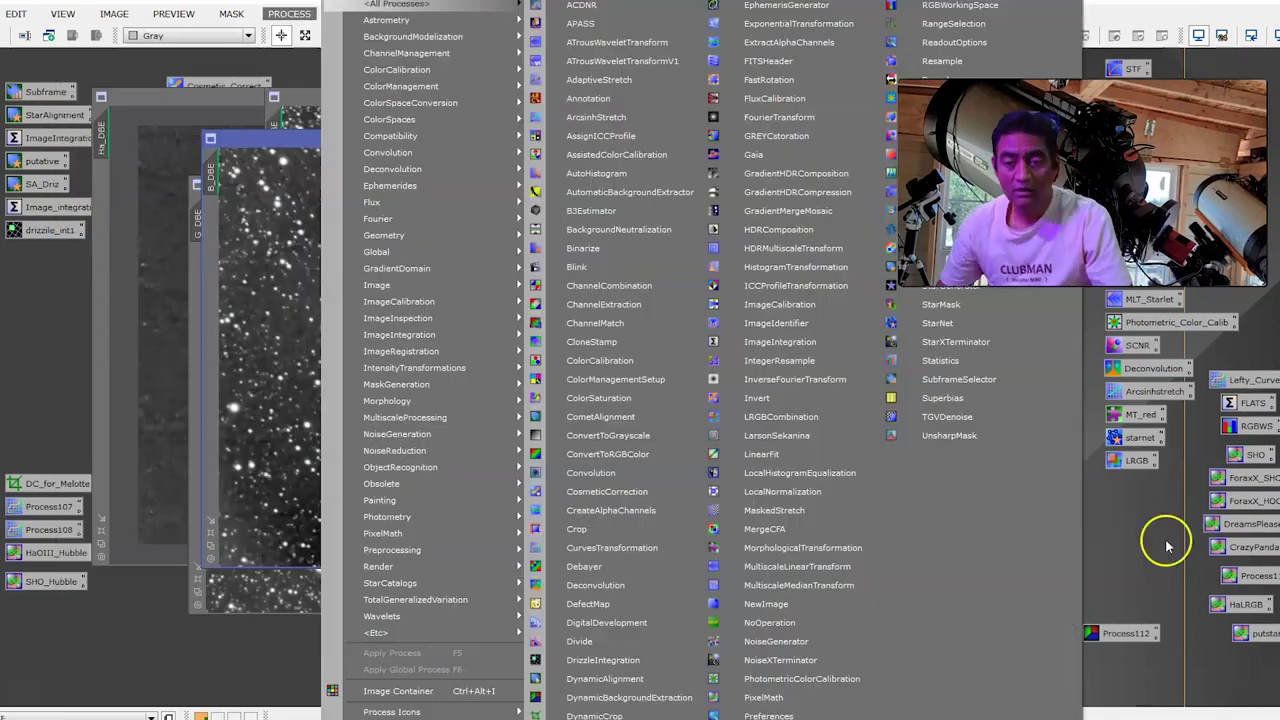
Dismiss the process list and move the B_DBE window aside to reveal Image19_pcc.
{"action": "left_click", "coordinate": [1087, 531]}
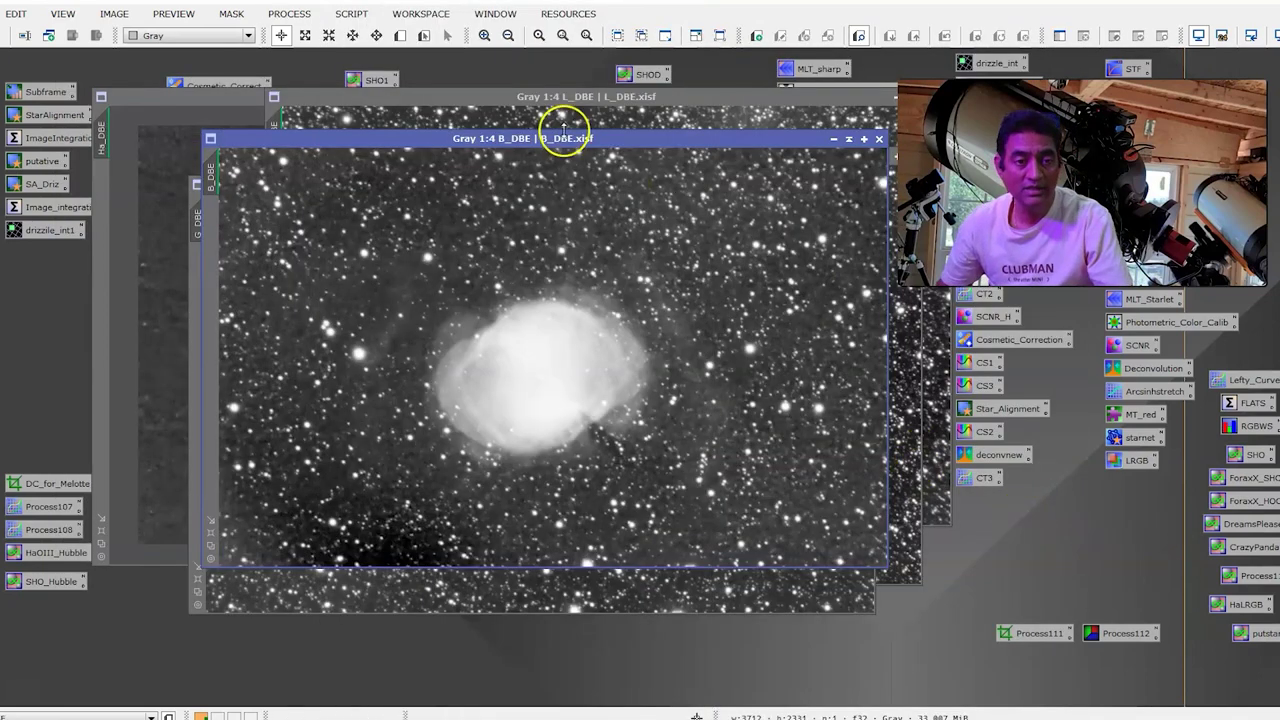
{"action": "left_click_drag", "start_coordinate": [531, 143], "coordinate": [546, 226]}
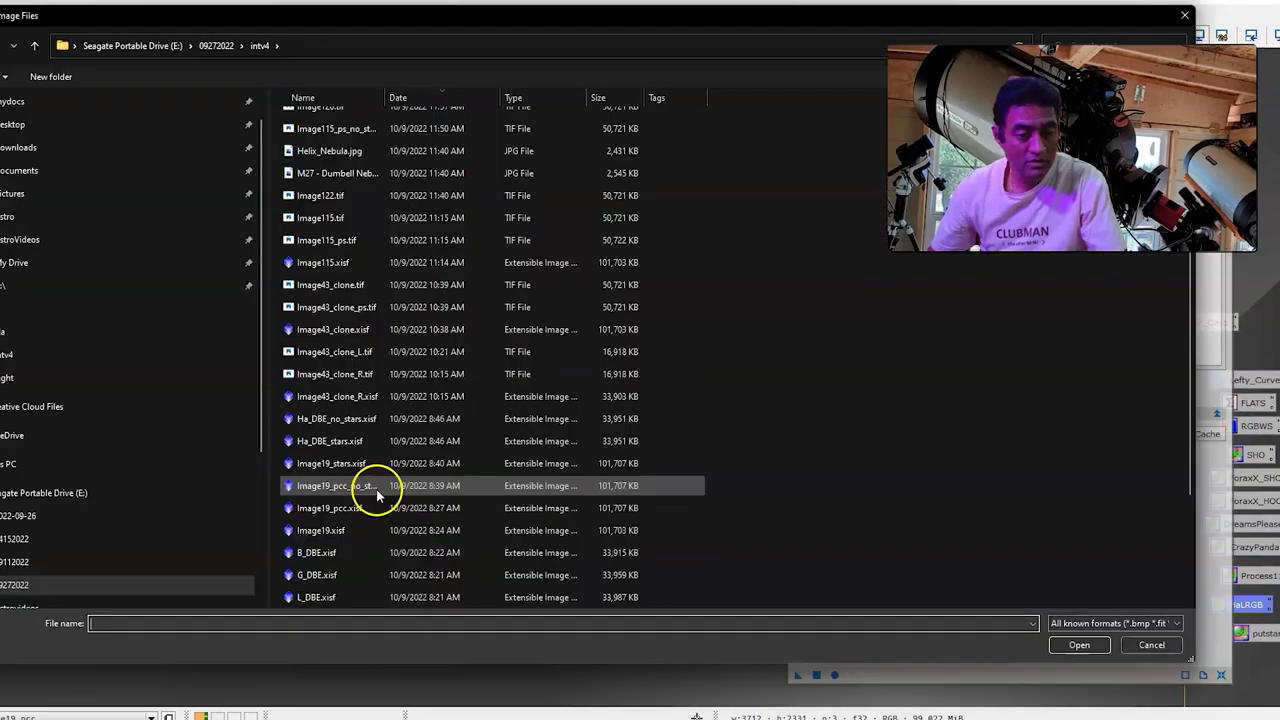
Open the starless Image19_pcc_no_stars image and move its window up and left.
{"action": "left_click", "coordinate": [372, 486]}
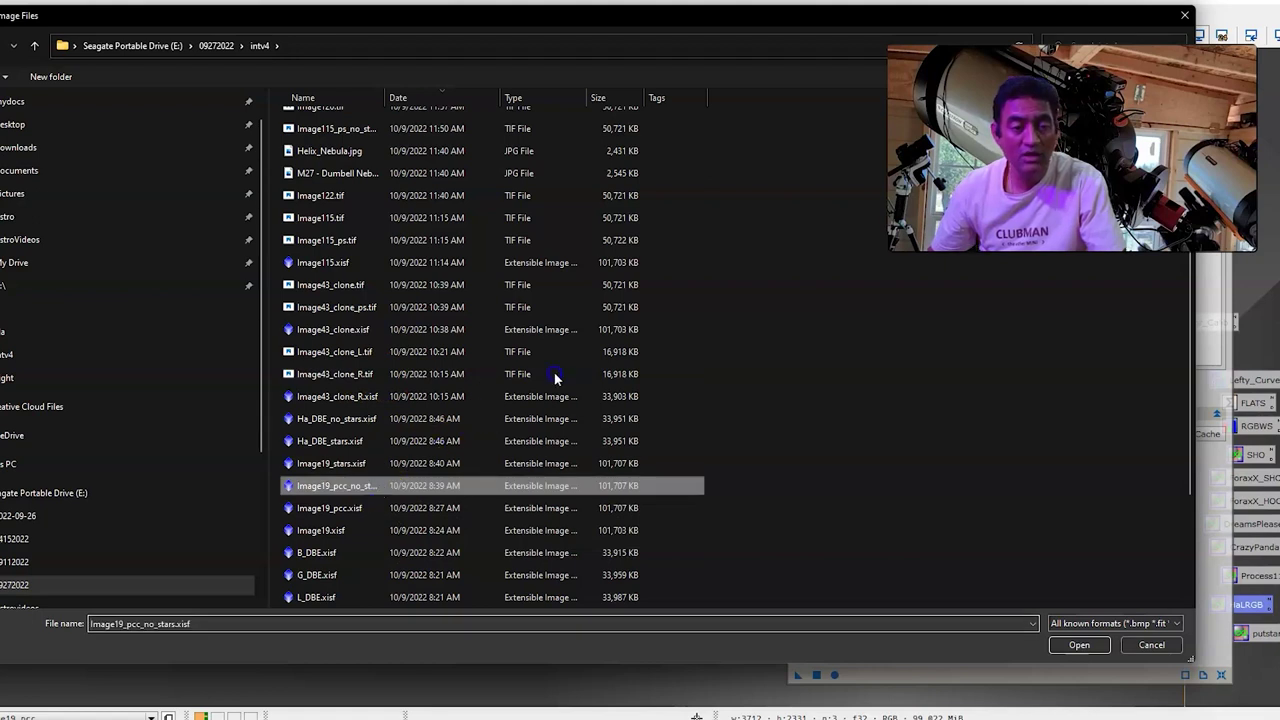
{"action": "key", "text": "Return"}
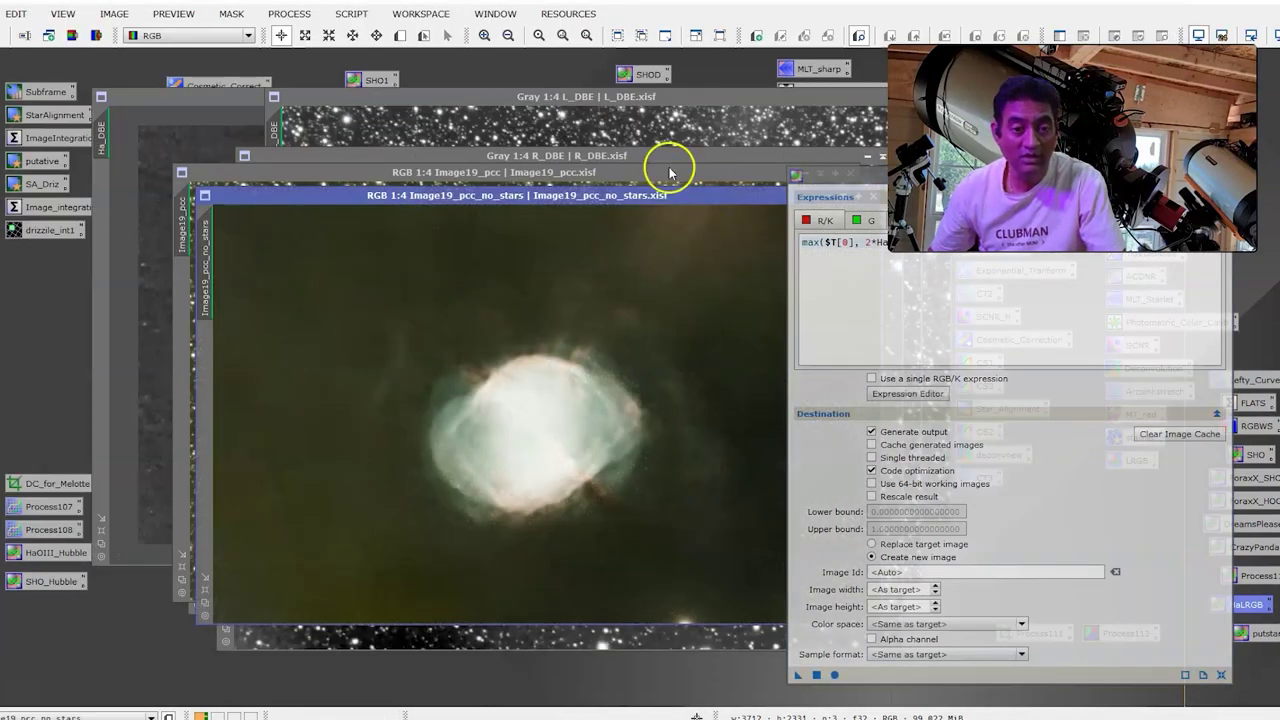
{"action": "left_click_drag", "start_coordinate": [651, 196], "coordinate": [509, 173]}
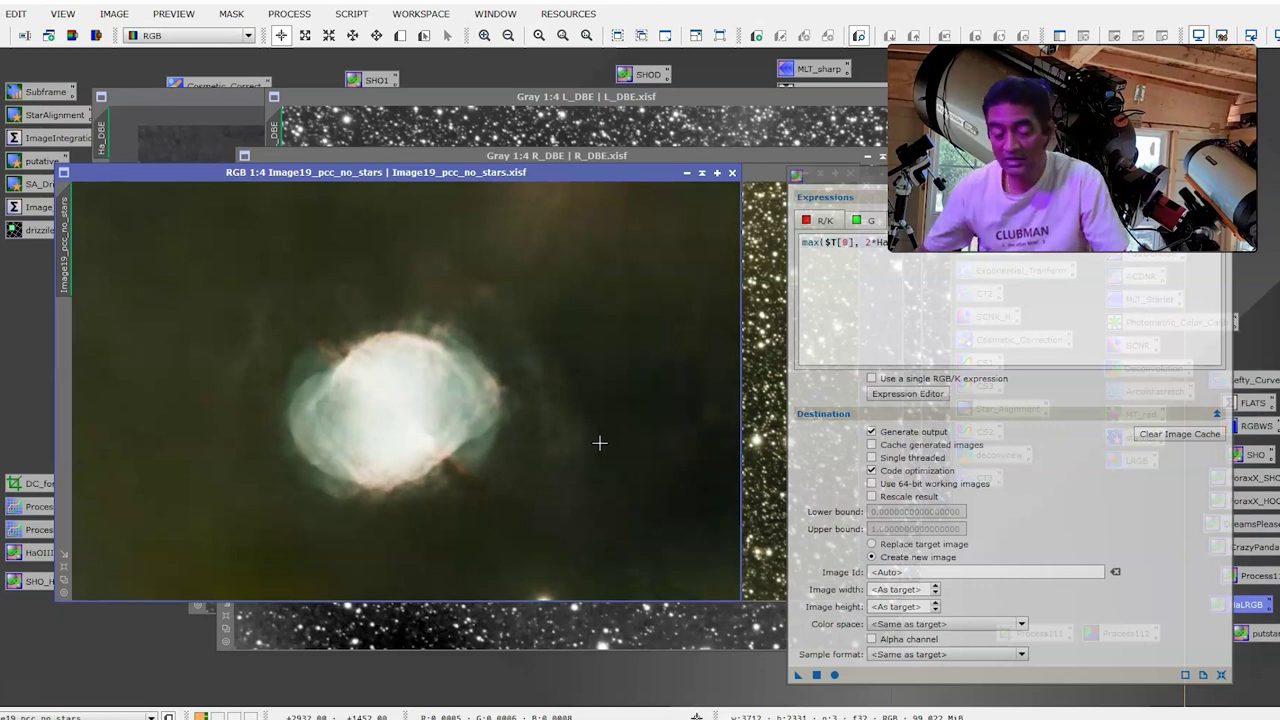
Open Image19_stars.xisf, then bring the starless Image19_pcc_no_stars window back to the front.
{"action": "left_click", "coordinate": [2, 13]}
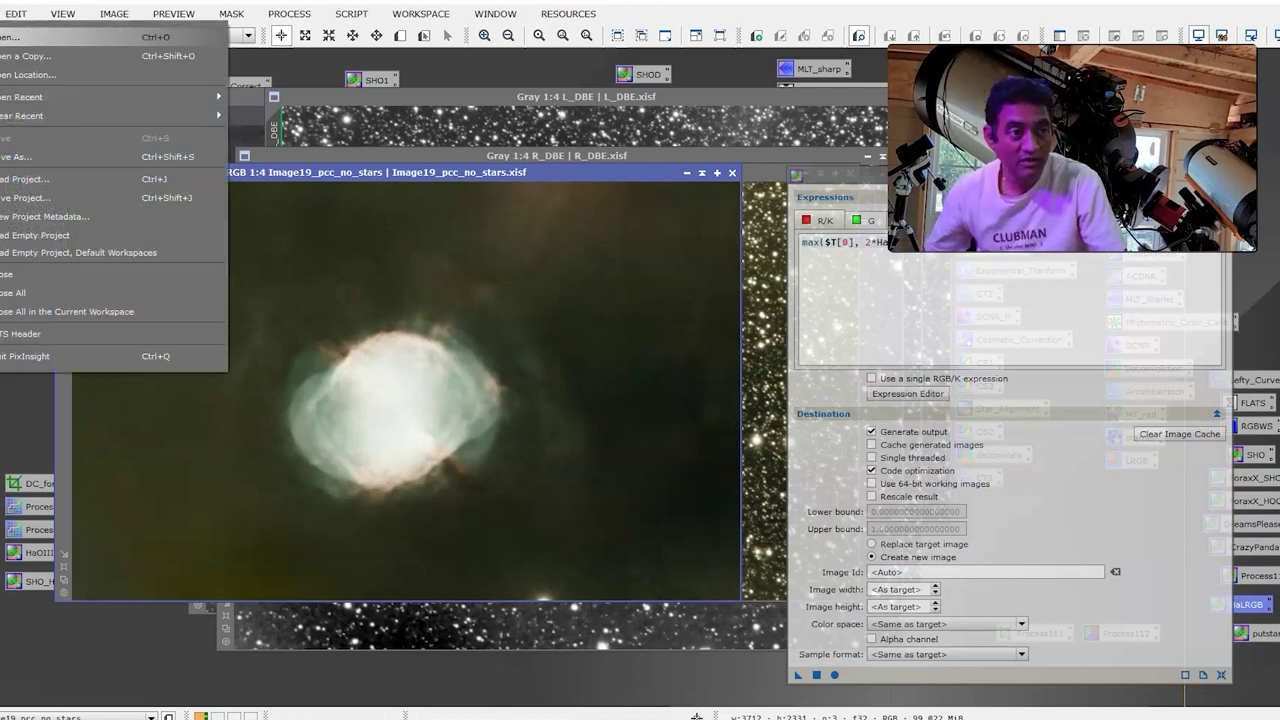
{"action": "left_click", "coordinate": [2, 36]}
{"action": "scroll", "coordinate": [474, 465], "scroll_direction": "down", "scroll_amount": 3}
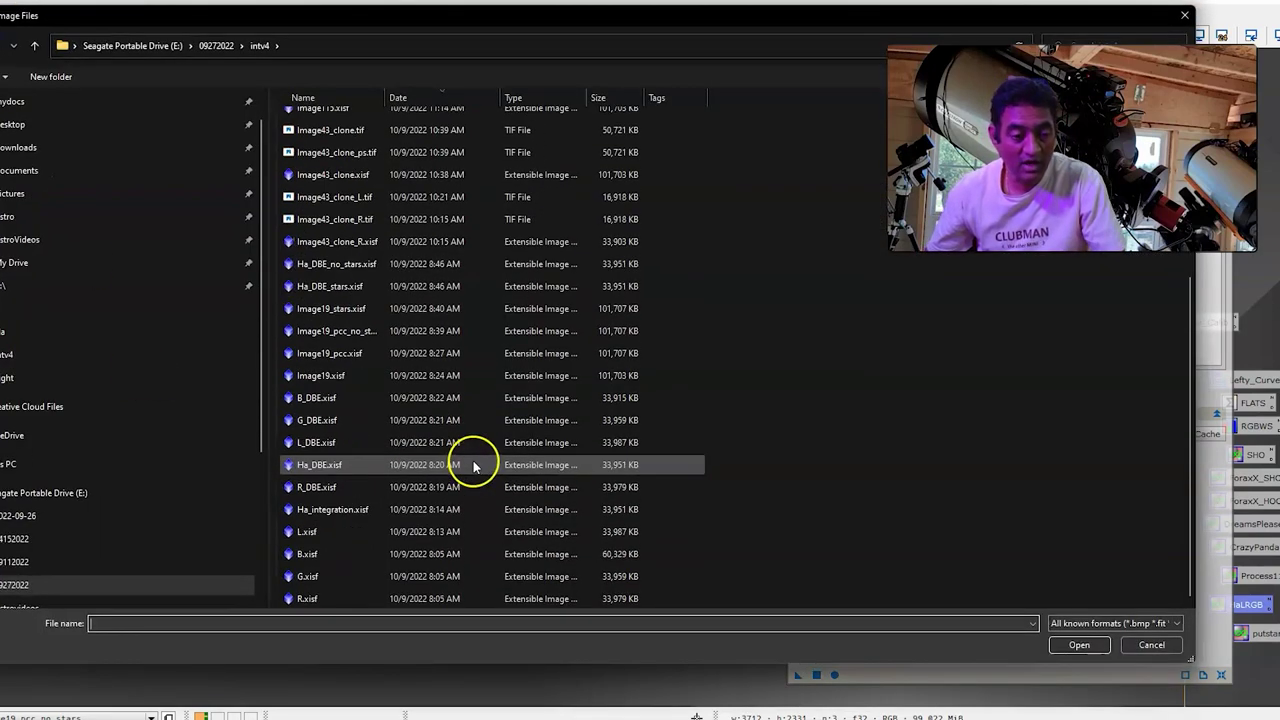
{"action": "double_click", "coordinate": [367, 312]}
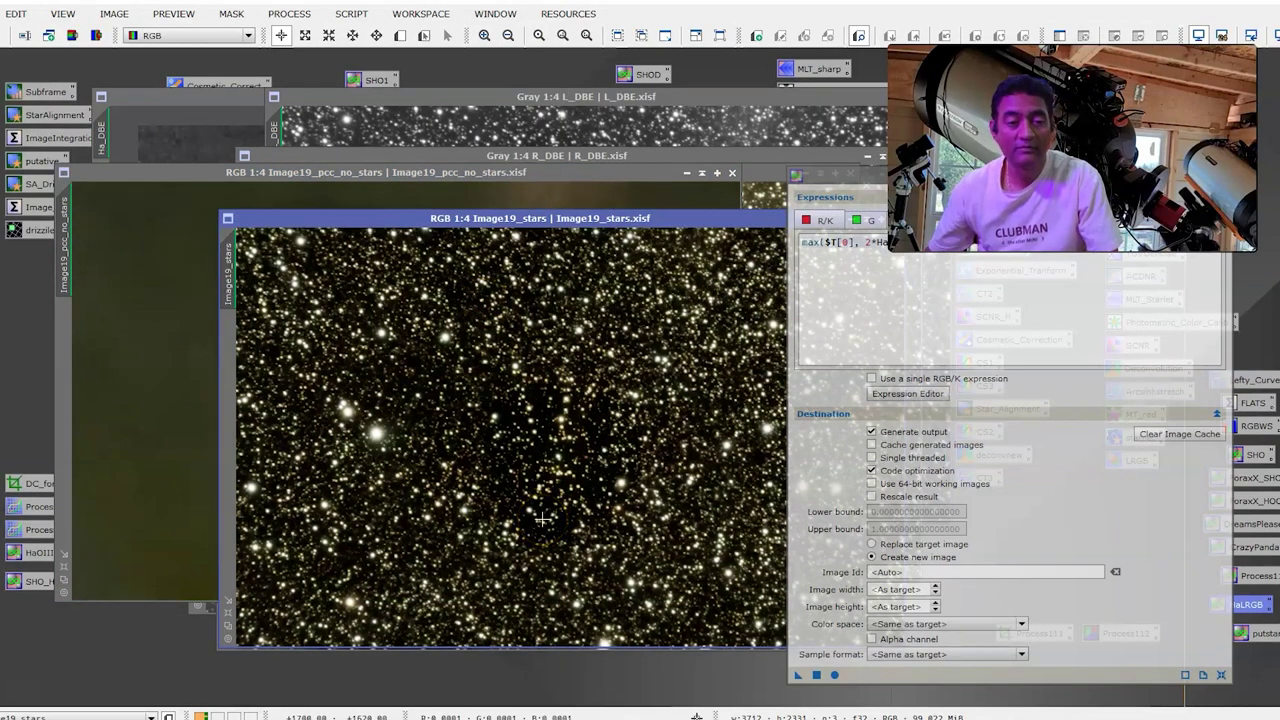
{"action": "left_click", "coordinate": [201, 401]}
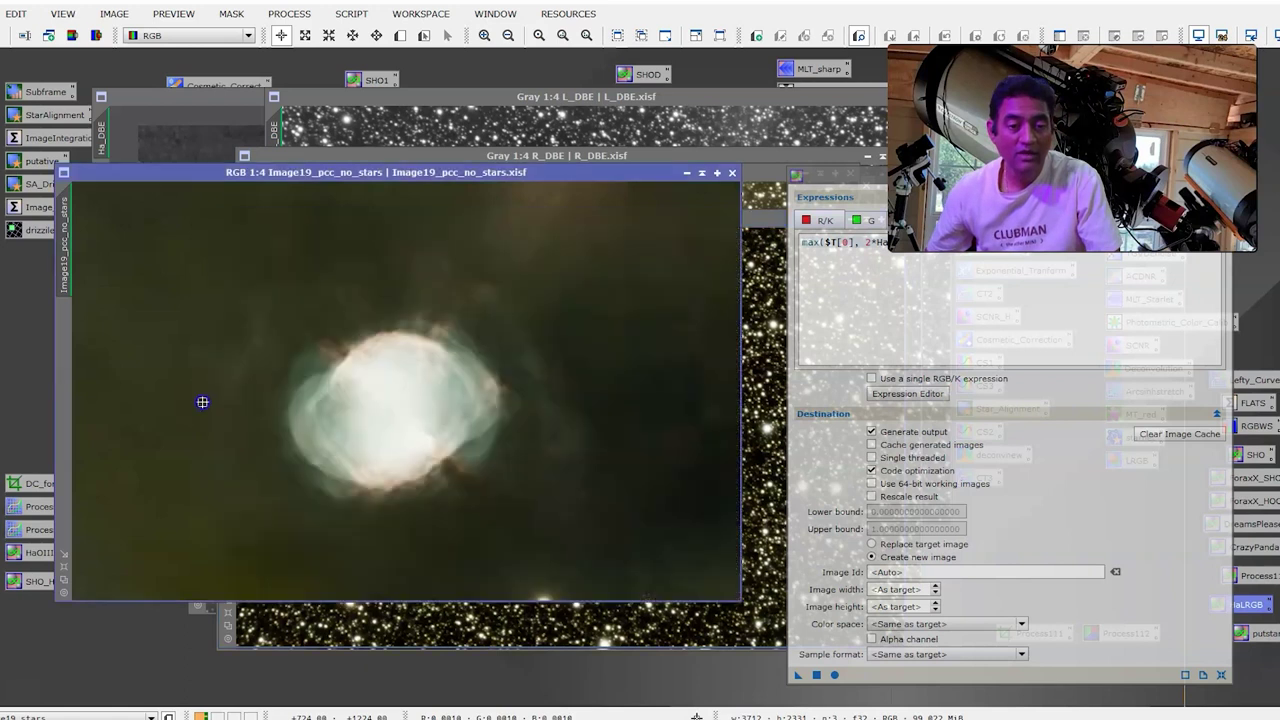
Open Ha_DBE_no_stars.xisf and Ha_DBE_stars.xisf, then reposition the Ha_DBE_stars window.
{"action": "left_click", "coordinate": [4, 13]}
{"action": "left_click", "coordinate": [8, 36]}
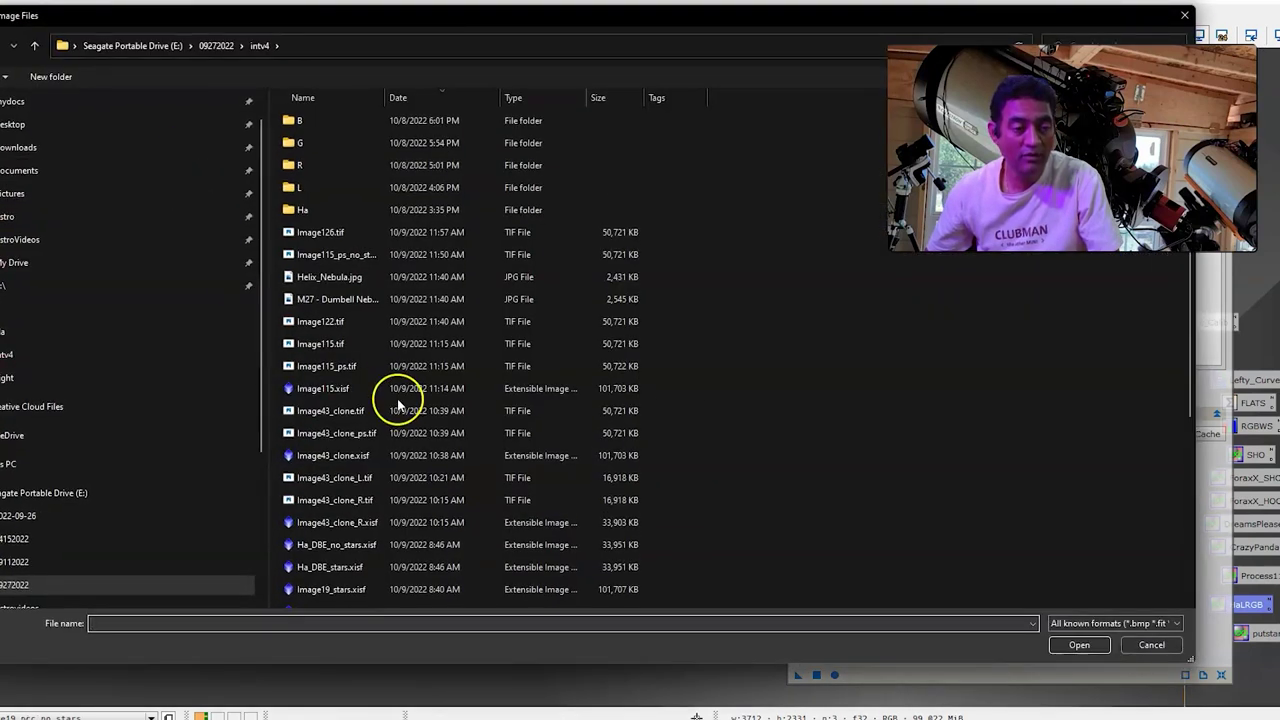
{"action": "scroll", "coordinate": [448, 419], "scroll_direction": "down", "scroll_amount": 1}
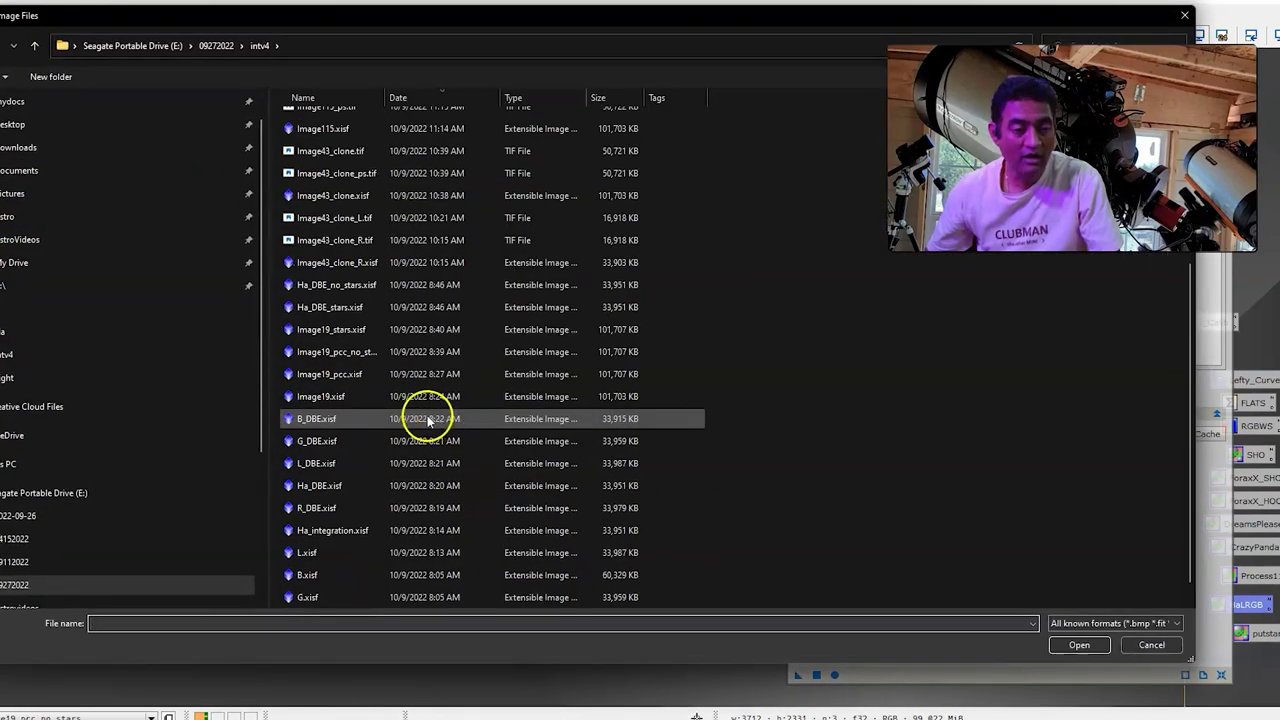
{"action": "left_click", "coordinate": [361, 287]}
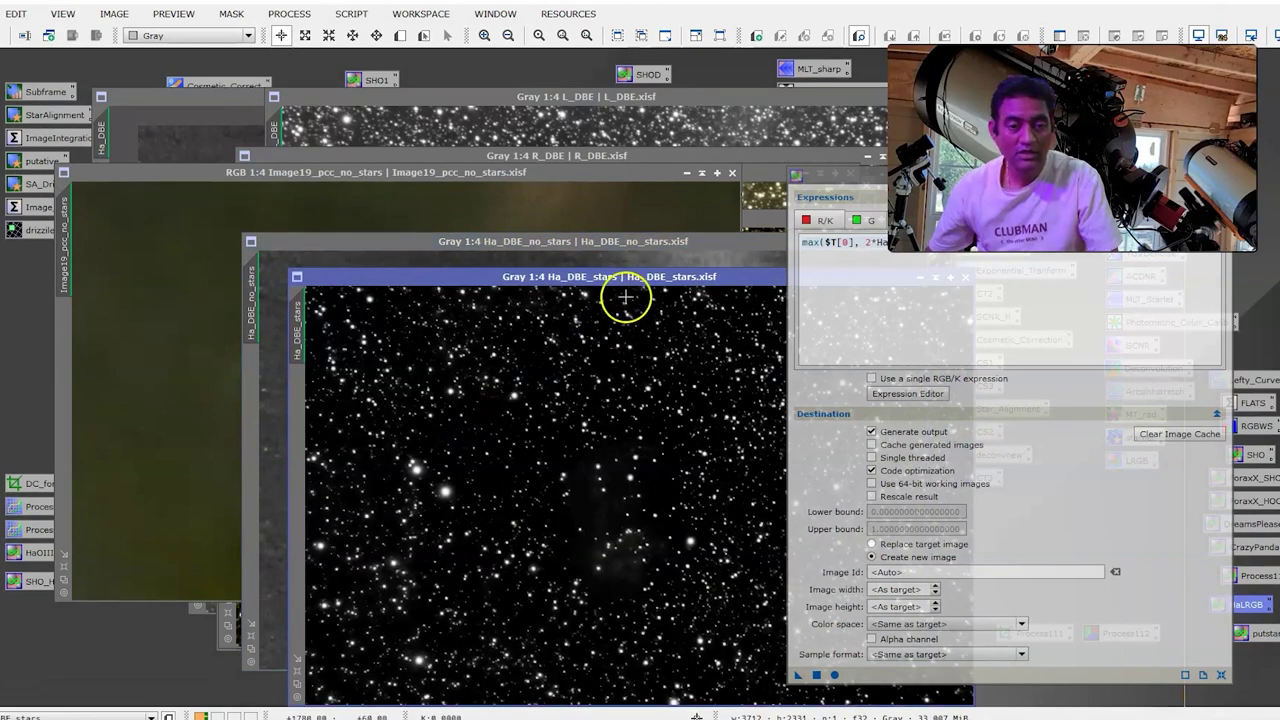
{"action": "left_click_drag", "start_coordinate": [646, 289], "coordinate": [420, 259]}
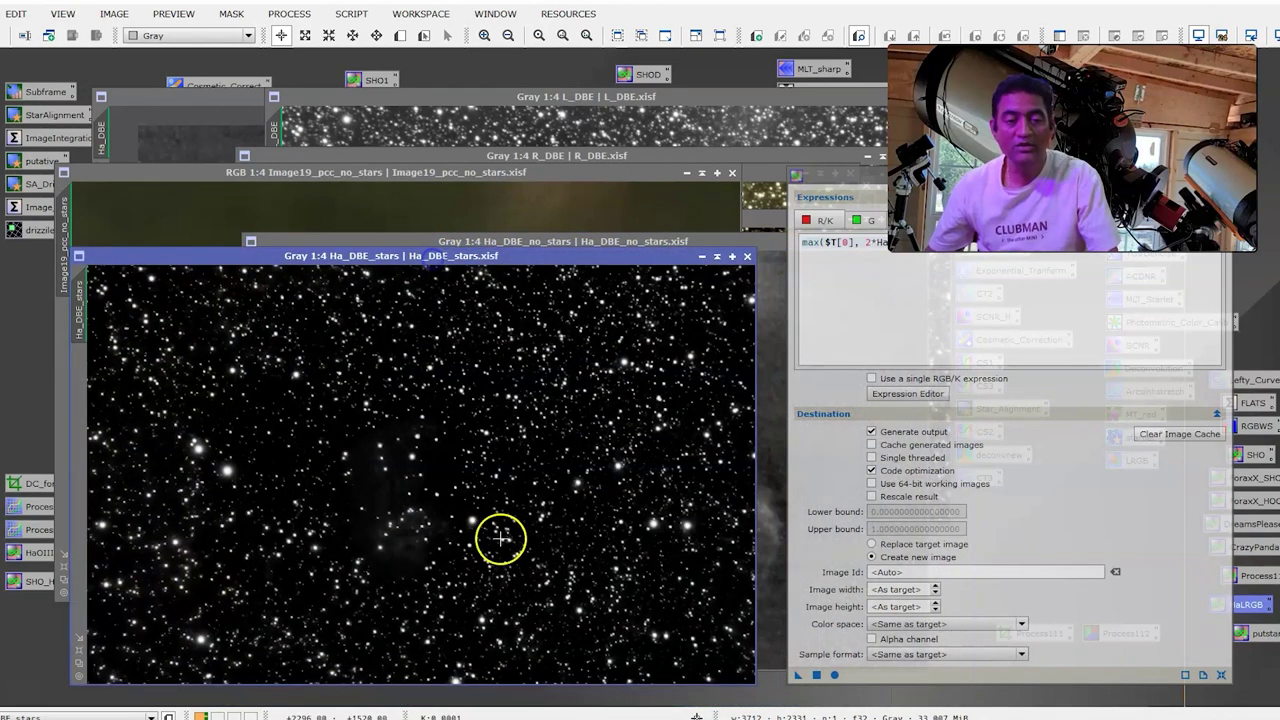
Launch StarXTerminator from the Process menu's All Processes list.
{"action": "left_click", "coordinate": [289, 13]}
{"action": "mouse_move", "coordinate": [397, 9]}
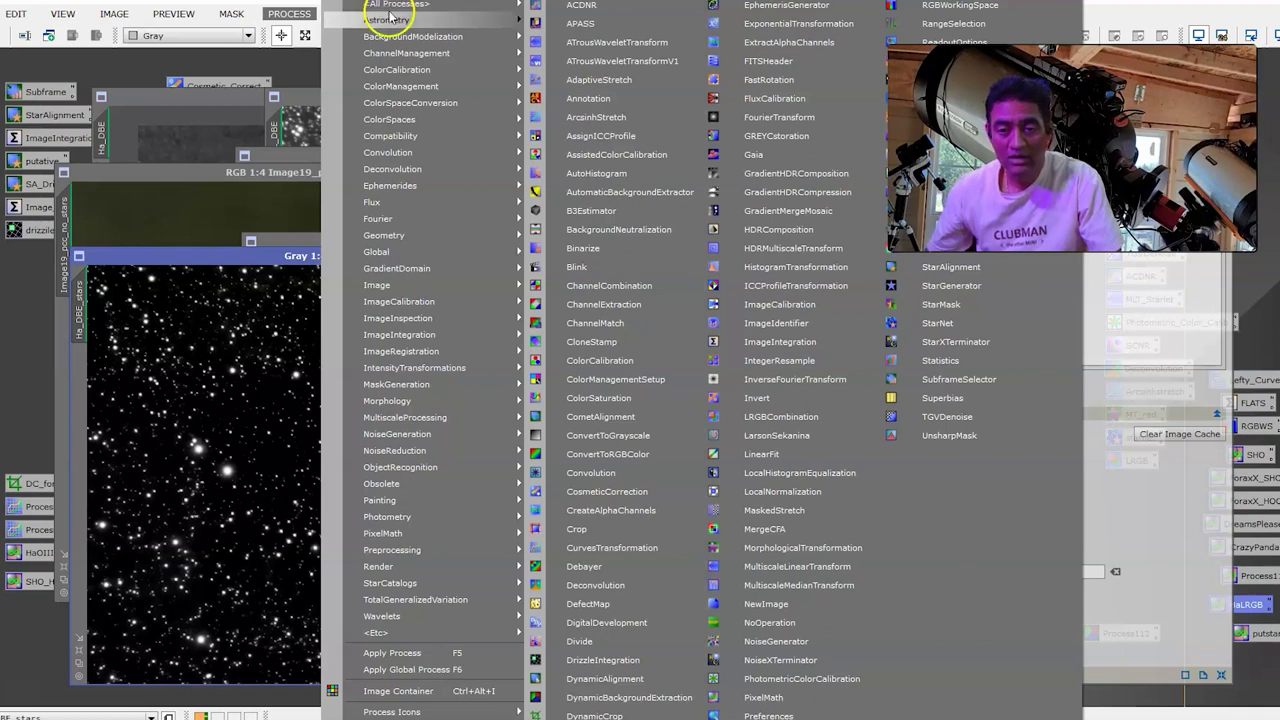
{"action": "left_click", "coordinate": [956, 342]}
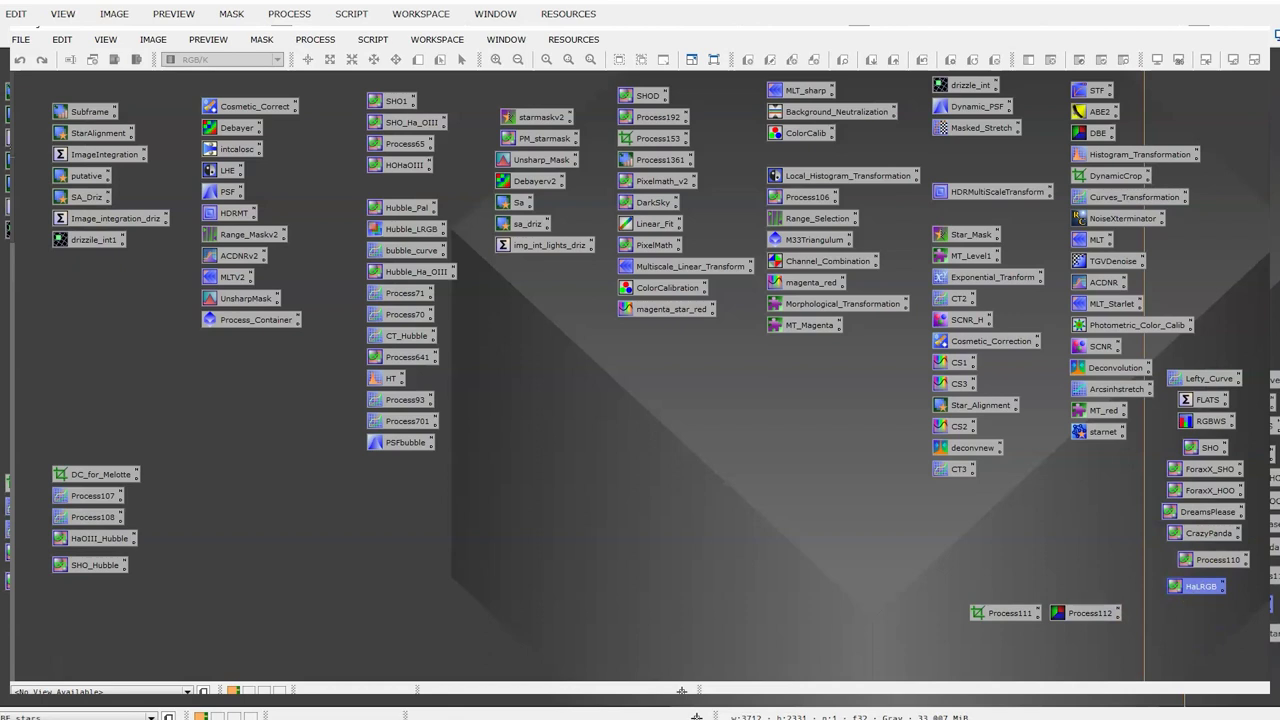
Open the saved HaLRGB PixelMath icon and review its R/K, G, B and A channel expressions.
{"action": "double_click", "coordinate": [655, 244]}
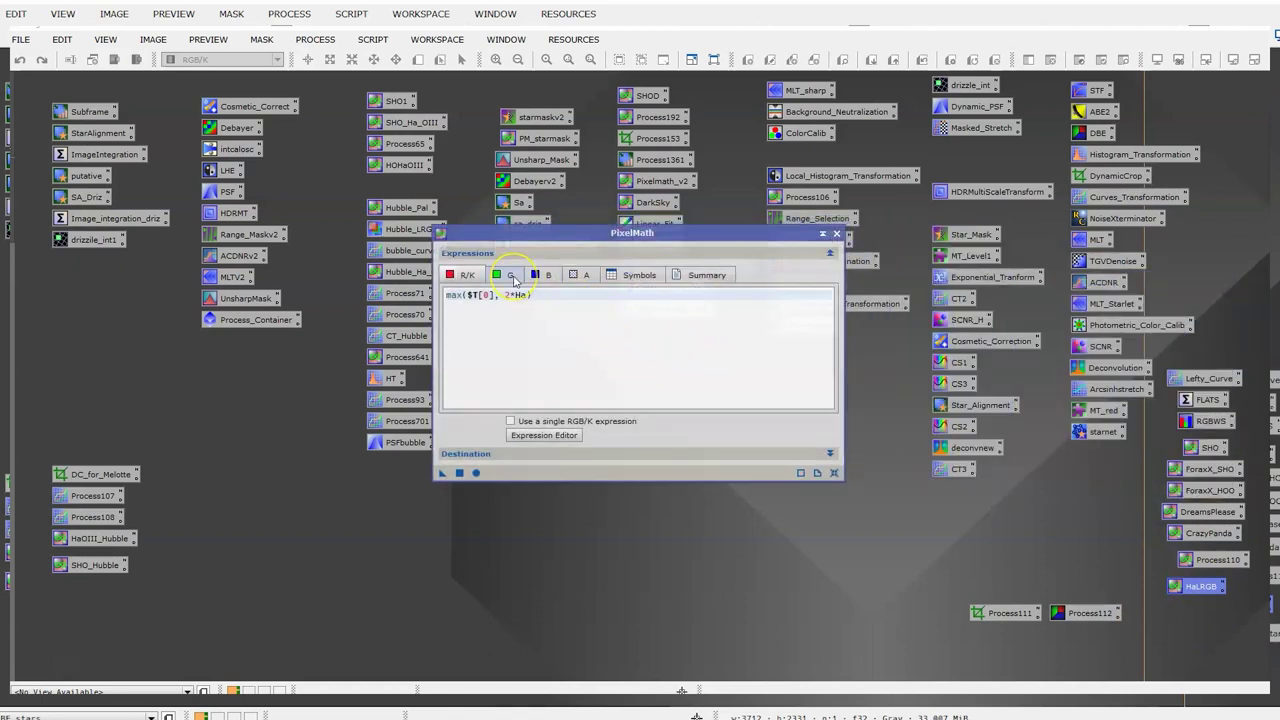
{"action": "left_click", "coordinate": [511, 275]}
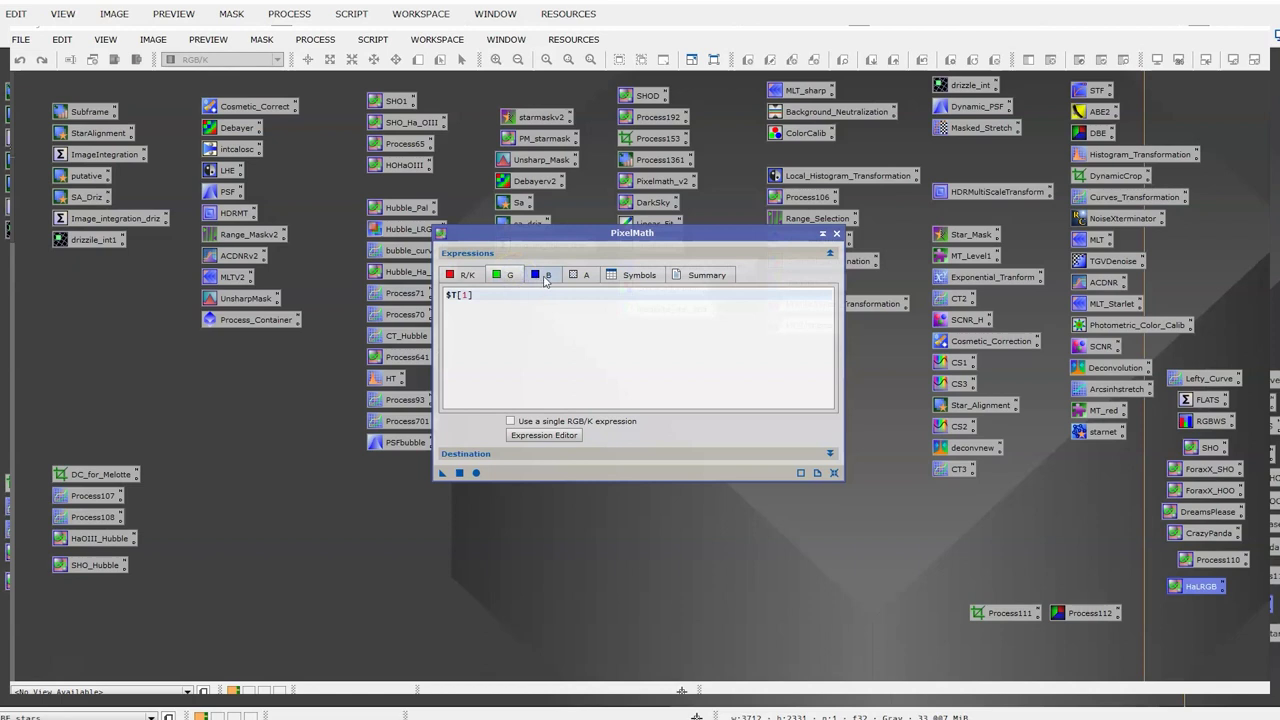
{"action": "left_click", "coordinate": [544, 276]}
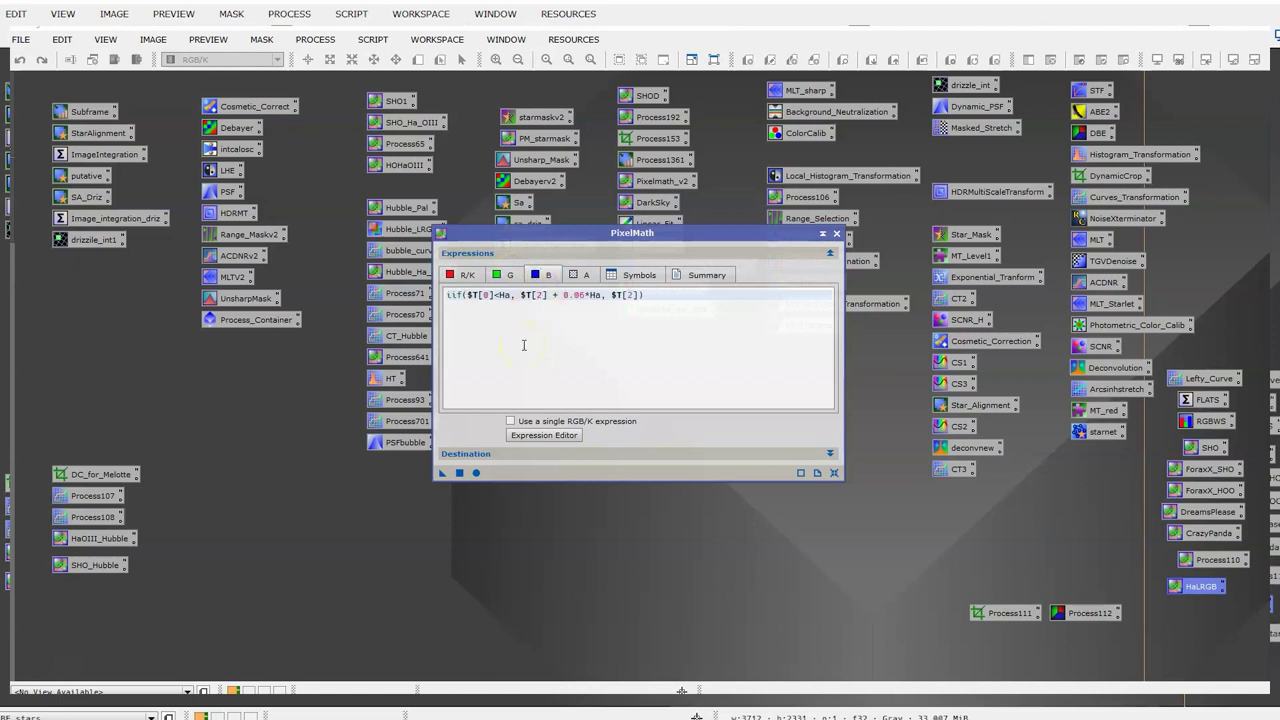
{"action": "left_click", "coordinate": [578, 276]}
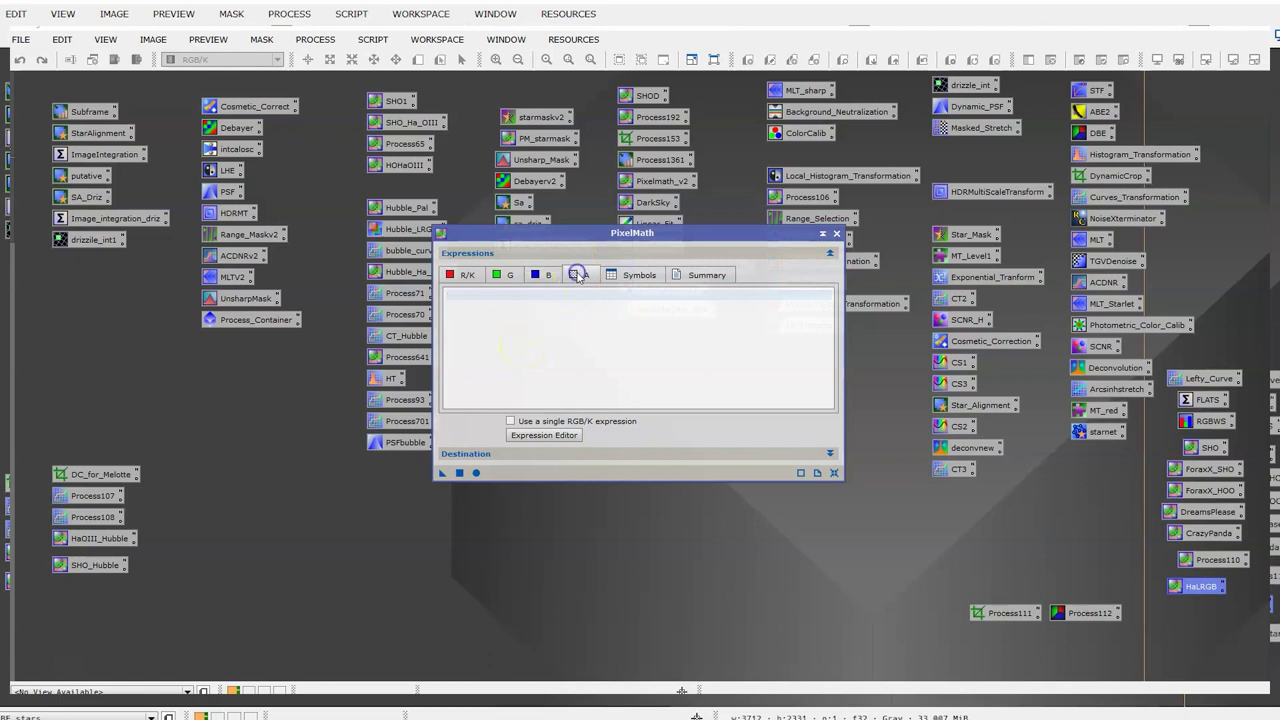
{"action": "left_click", "coordinate": [462, 276]}
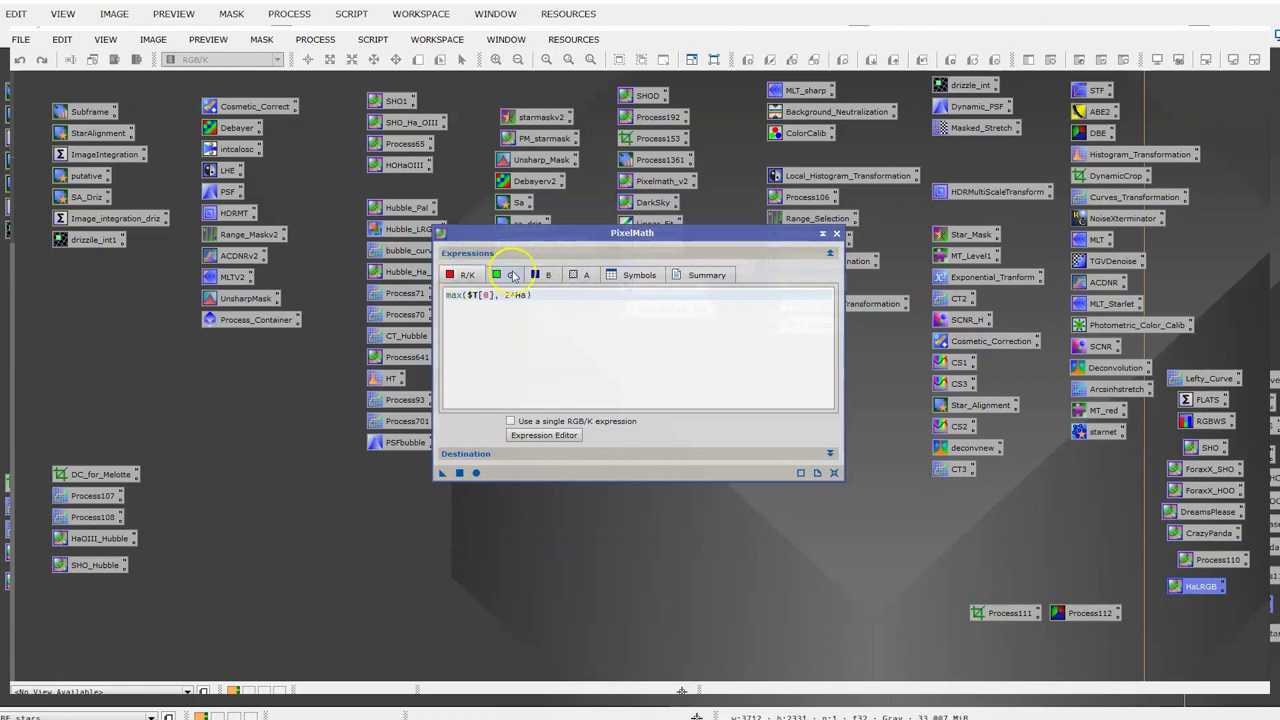
{"action": "left_click", "coordinate": [511, 276]}
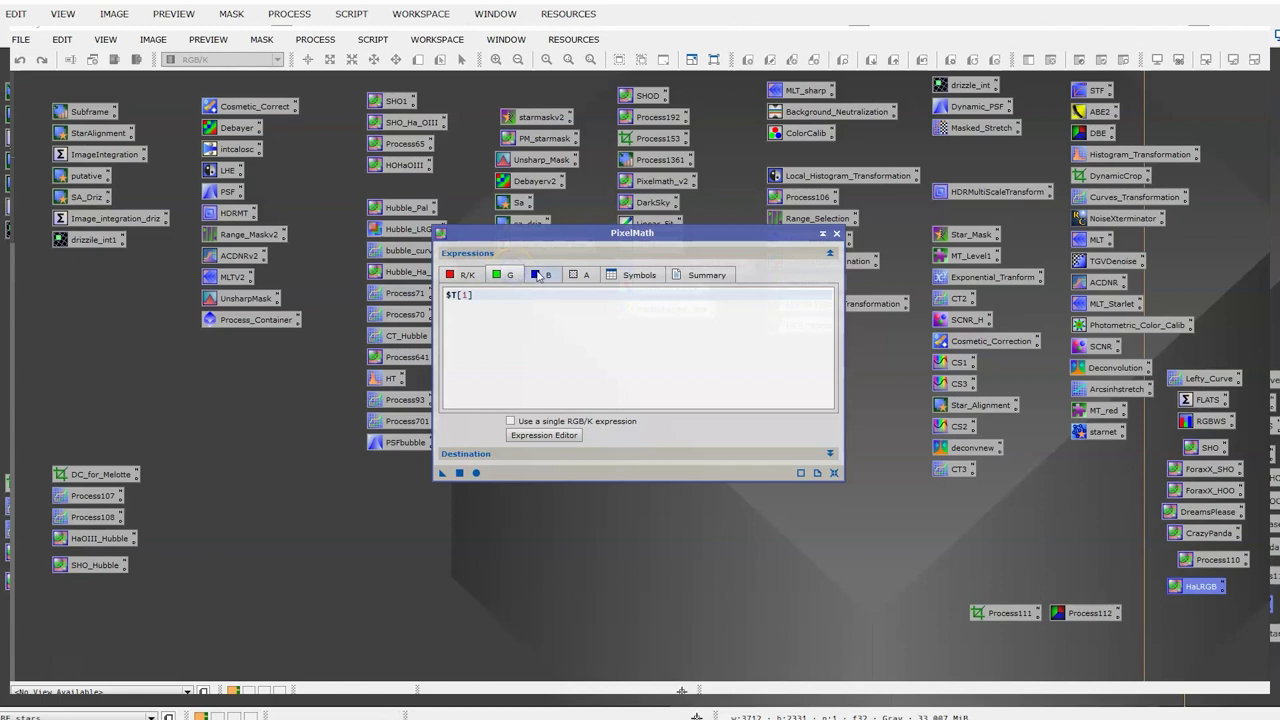
{"action": "left_click", "coordinate": [538, 275]}
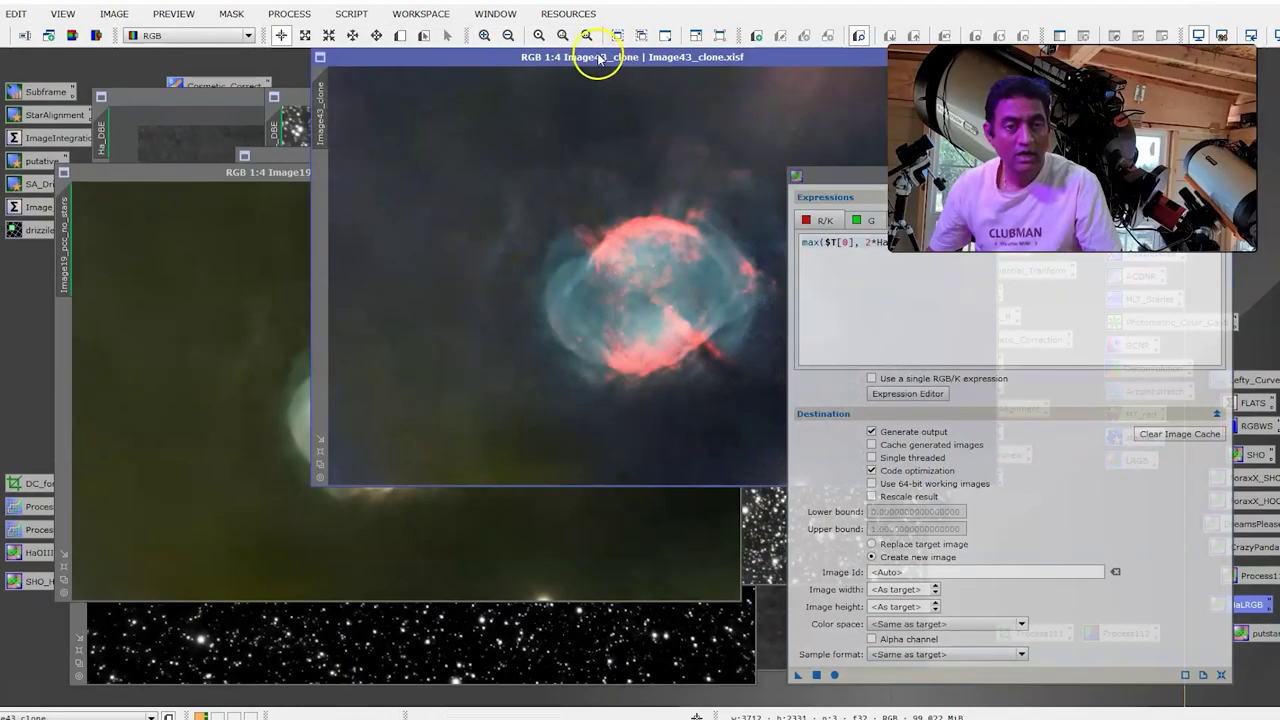
Move the Image43_clone window and PixelMath panel aside to reveal Image126.
{"action": "left_click_drag", "start_coordinate": [600, 51], "coordinate": [382, 183]}
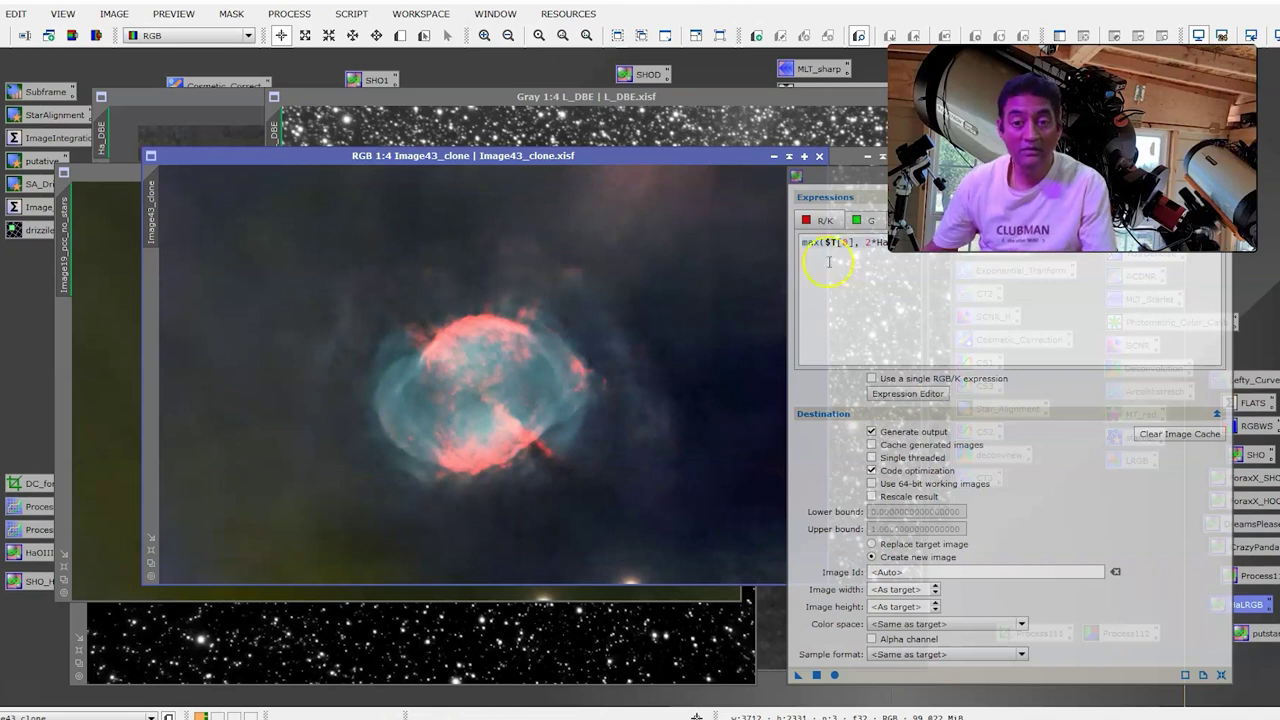
{"action": "left_click_drag", "start_coordinate": [840, 177], "coordinate": [902, 171]}
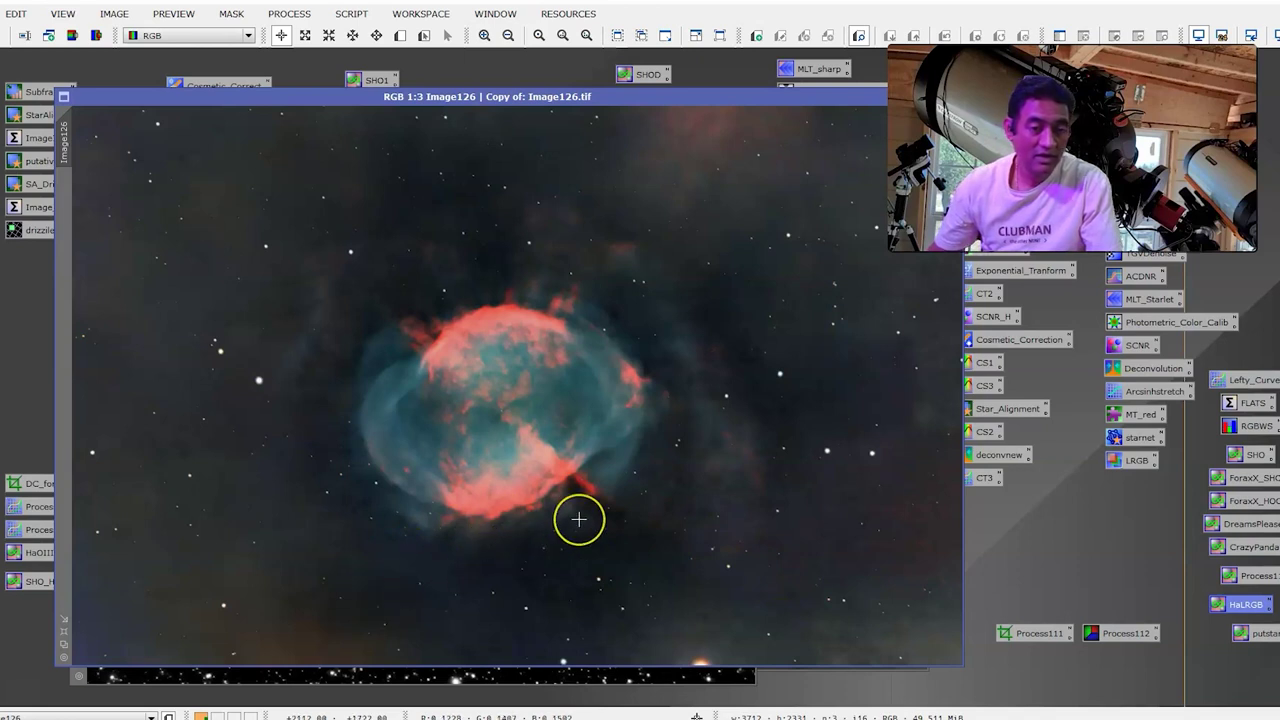
{"action": "scroll", "coordinate": [578, 518], "scroll_direction": "up", "scroll_amount": 1}
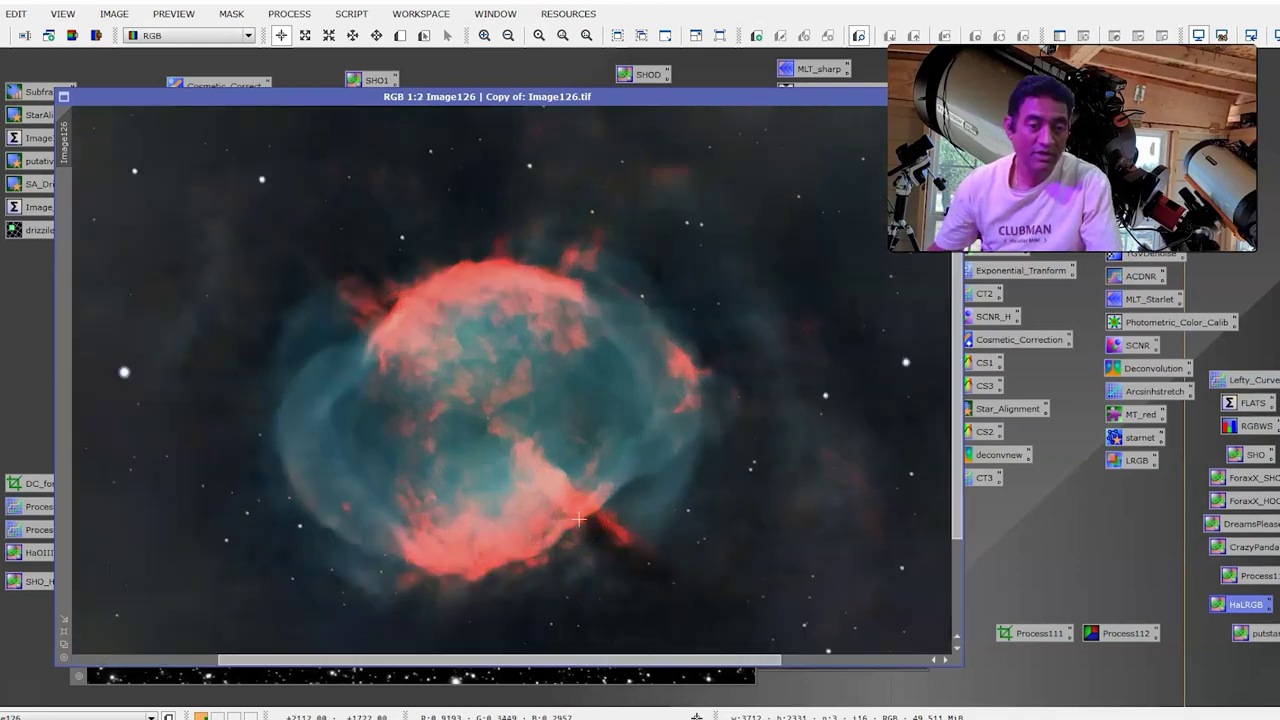
{"action": "scroll", "coordinate": [578, 518], "scroll_direction": "down", "scroll_amount": 2}
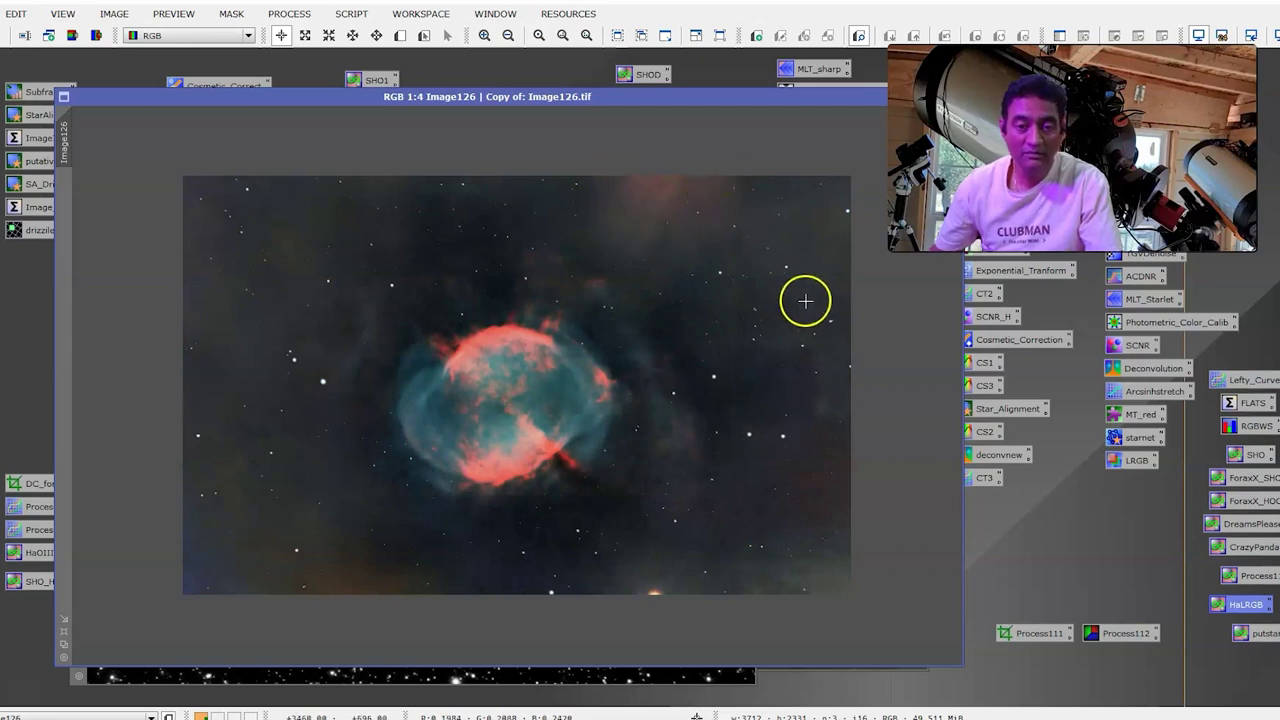
{"action": "scroll", "coordinate": [806, 301], "scroll_direction": "up", "scroll_amount": 1}
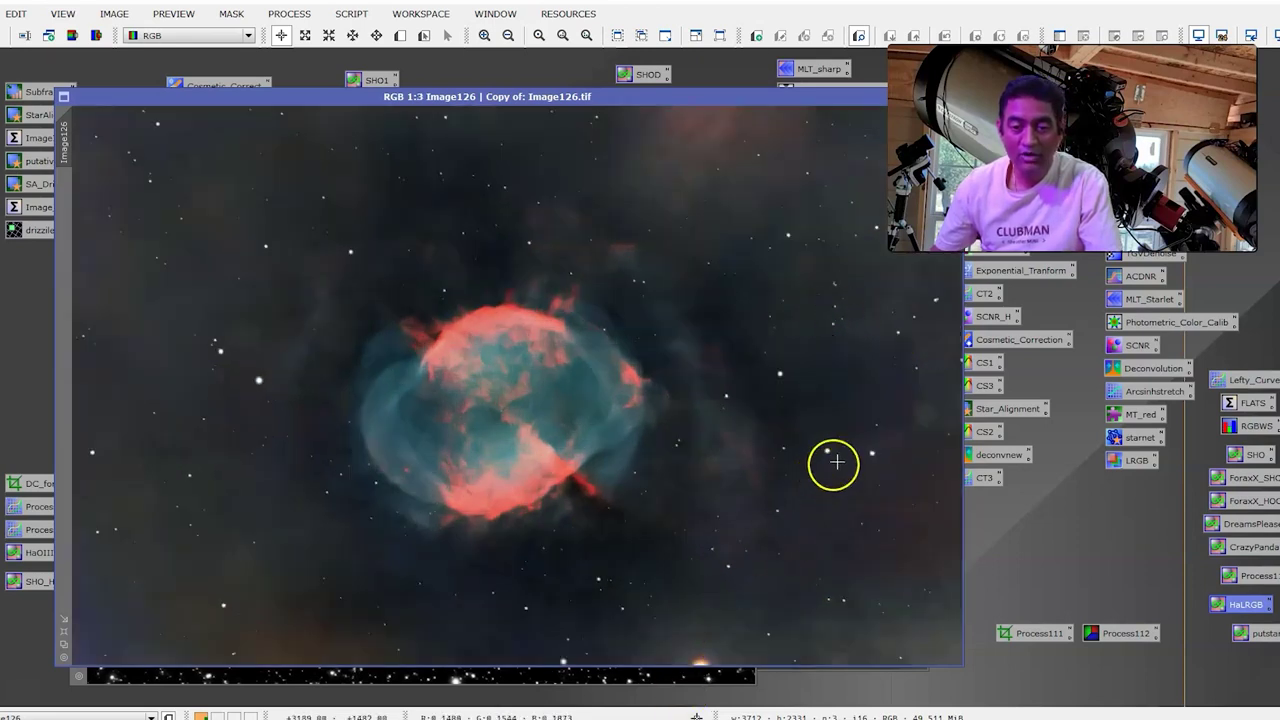